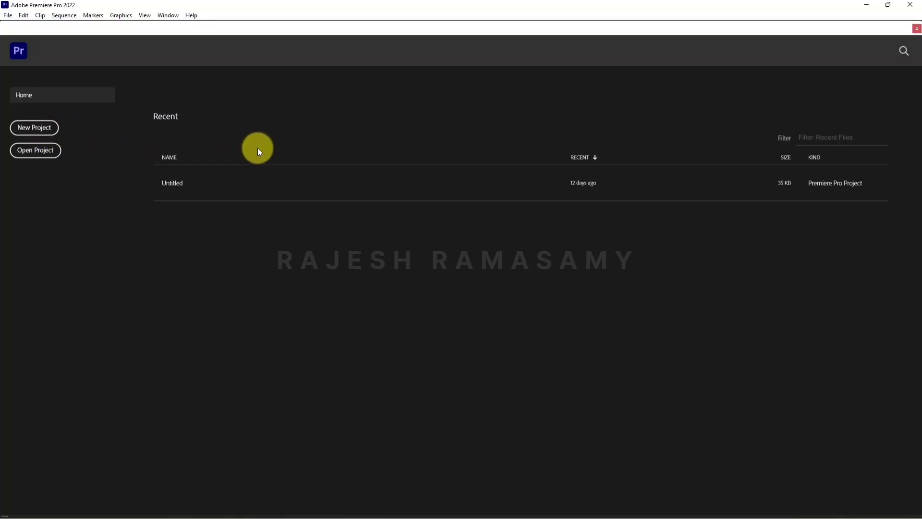
Start a new project and browse to the Chapter 2 - Basic Editing in Adobe Premiere Pro folder for its location
click(38, 128)
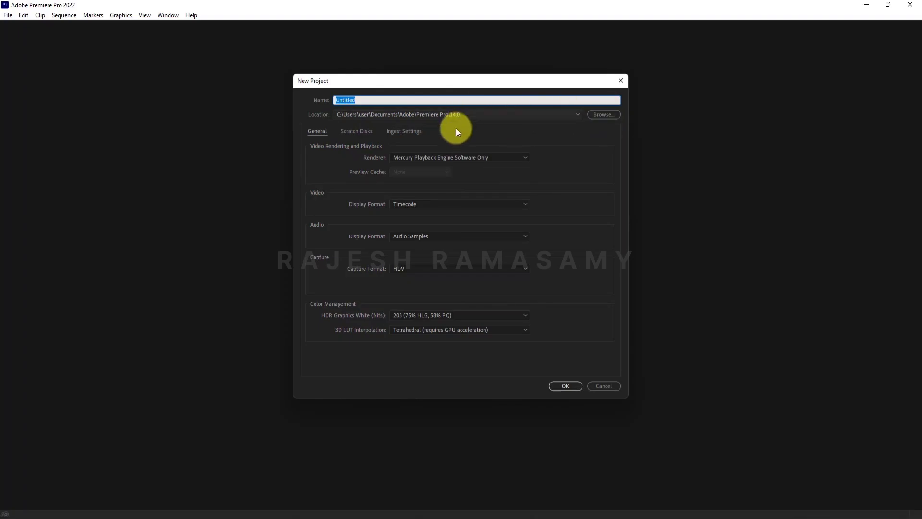
click(597, 113)
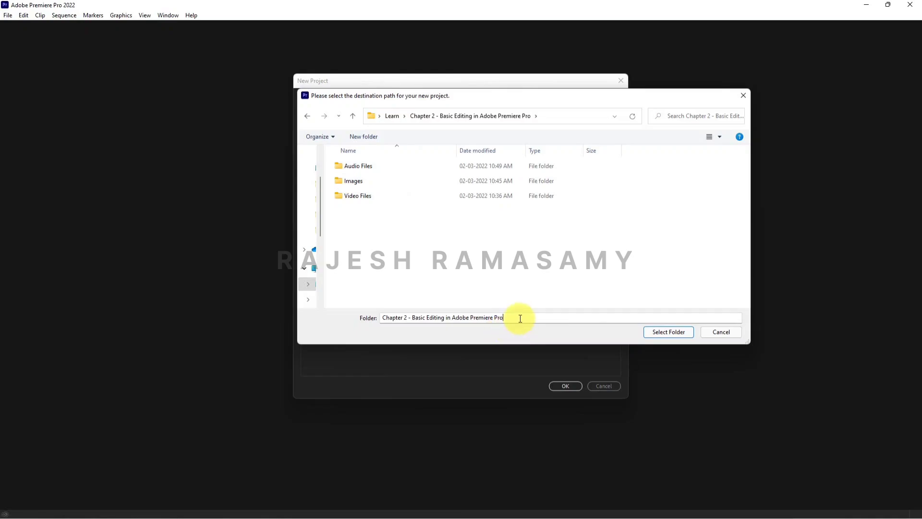
drag(523, 317, 398, 301)
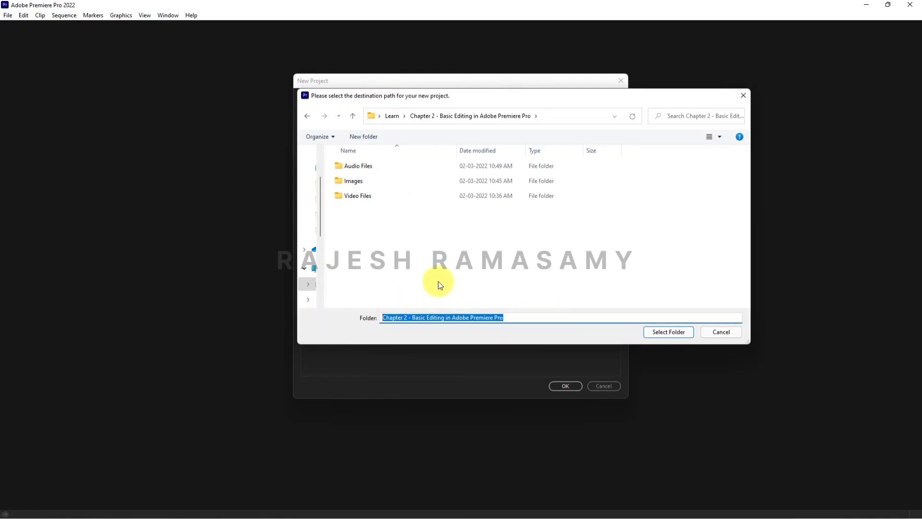
text(R)
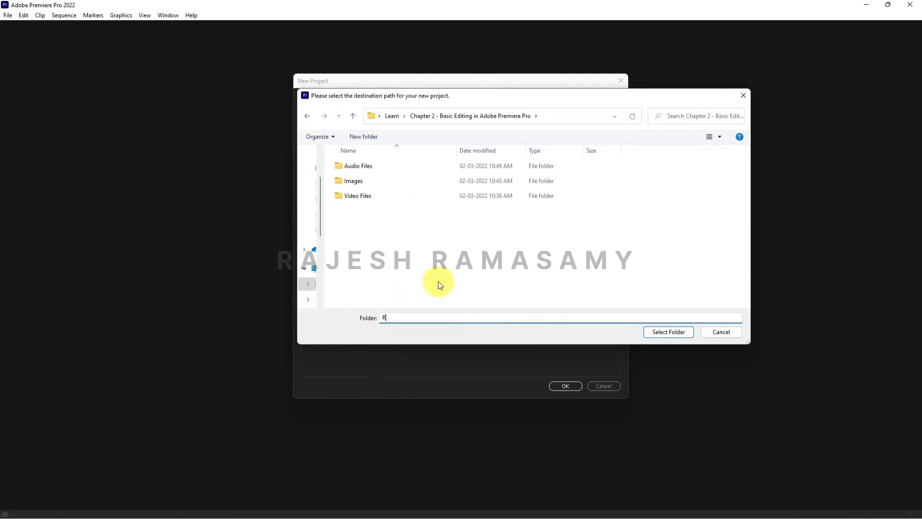
text(esearch)
key(Return)
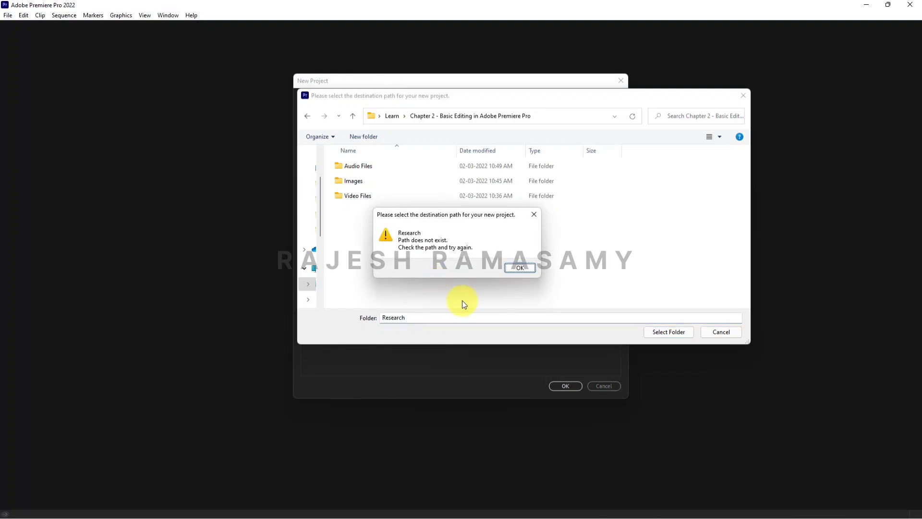
click(534, 215)
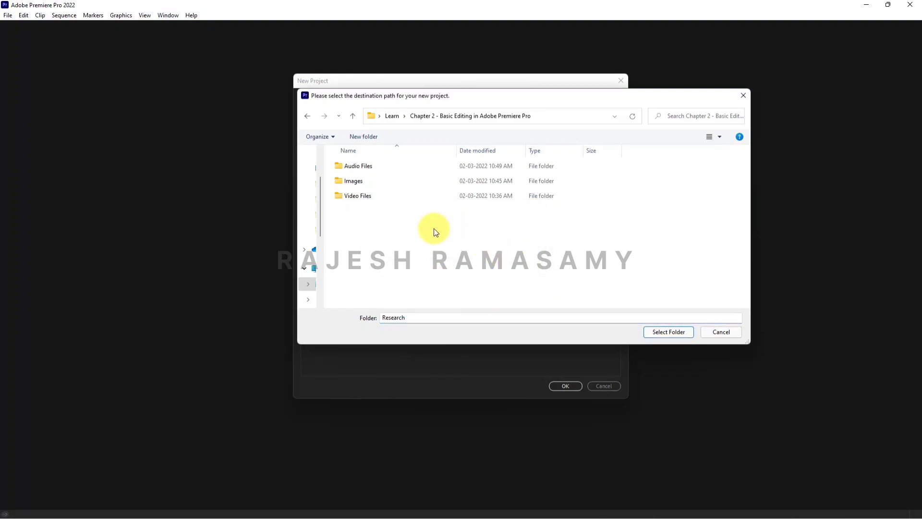
key(BackSpace)
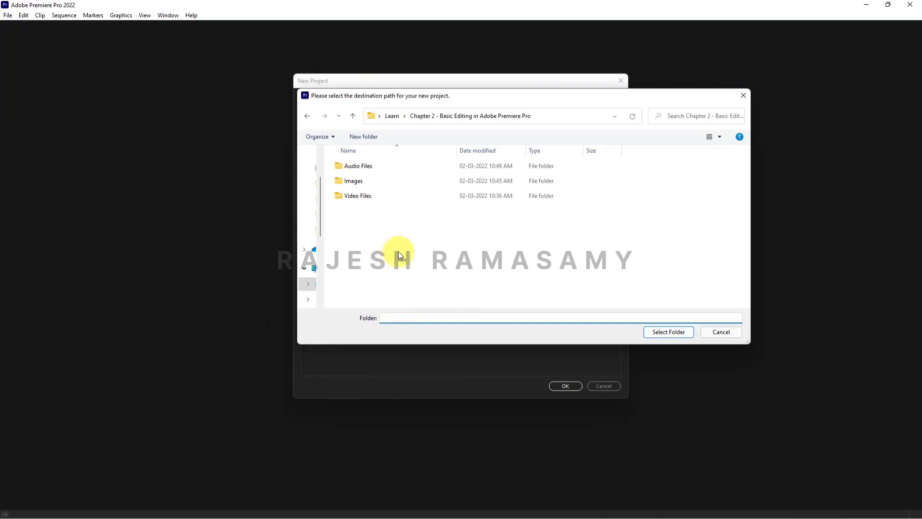
Use the Chapter 2 folder as the project location, name the project Research, and keep HDV as the capture format
click(661, 332)
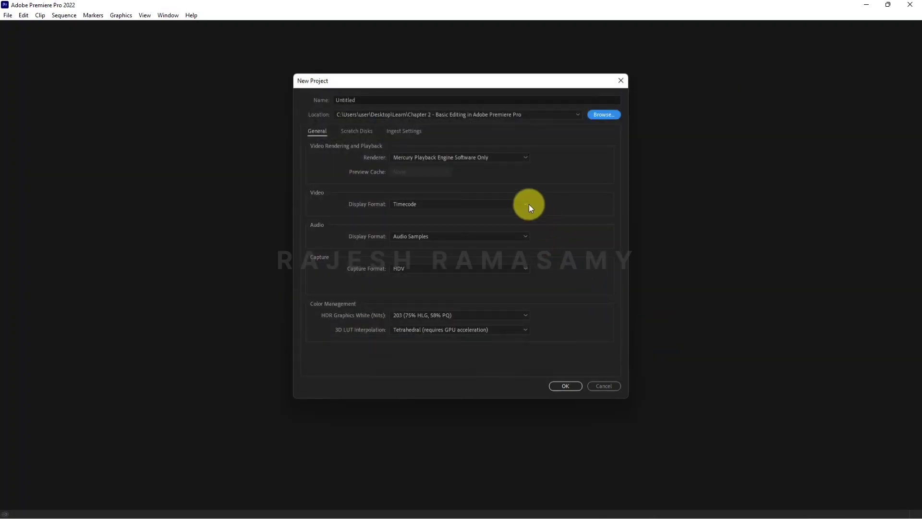
drag(379, 100, 209, 99)
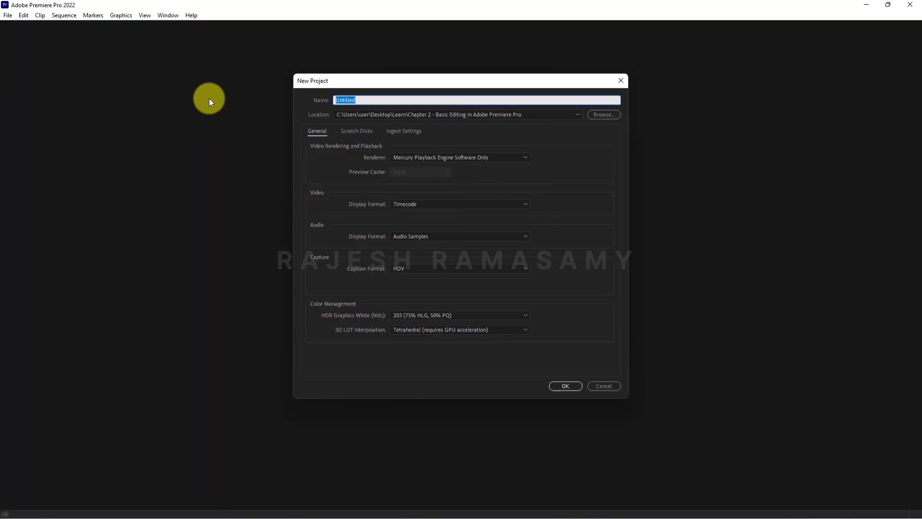
text(Research)
click(440, 268)
click(433, 289)
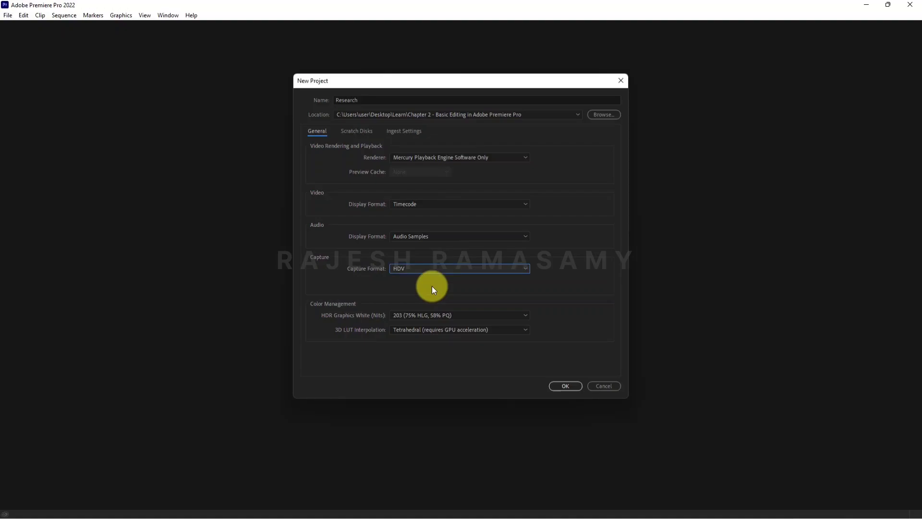
Create the configured project and switch to the Editing workspace
click(562, 386)
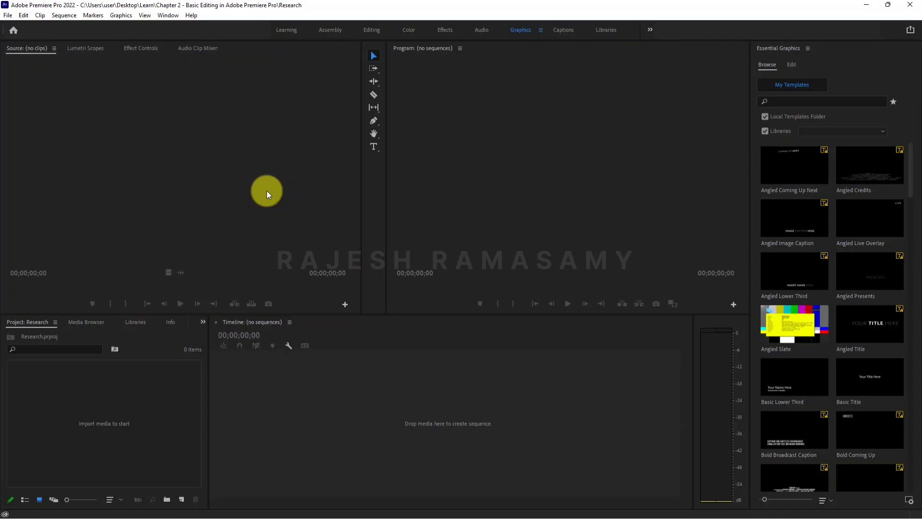
click(371, 30)
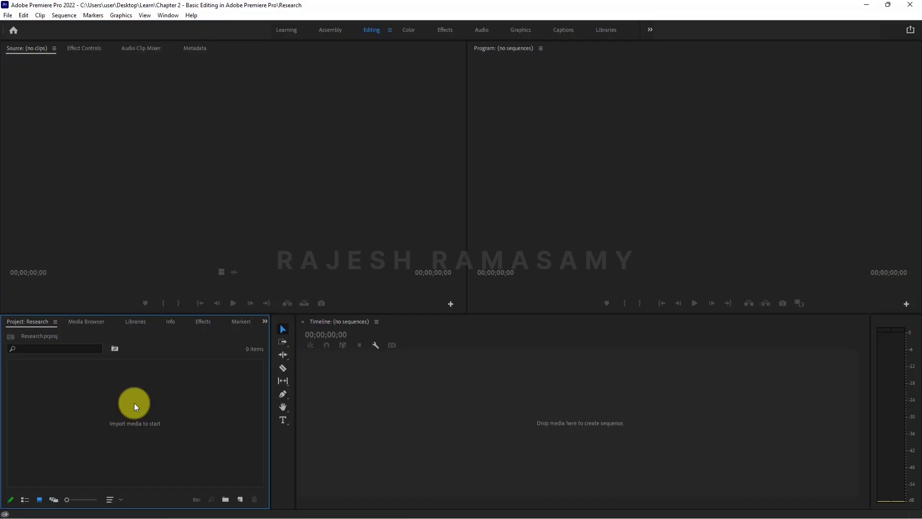
Switch to File Explorer and examine the contents of the Video Files and Images folders in the Chapter 2 folder
key(alt+Tab)
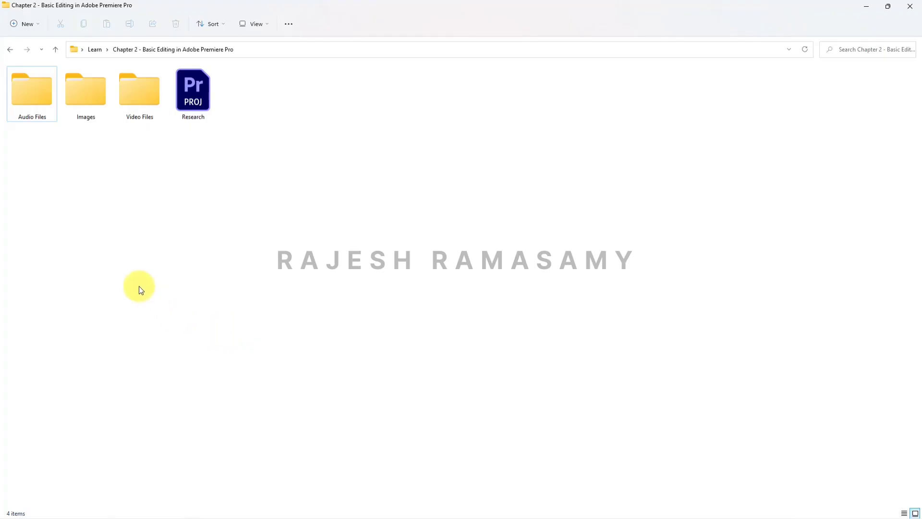
click(37, 110)
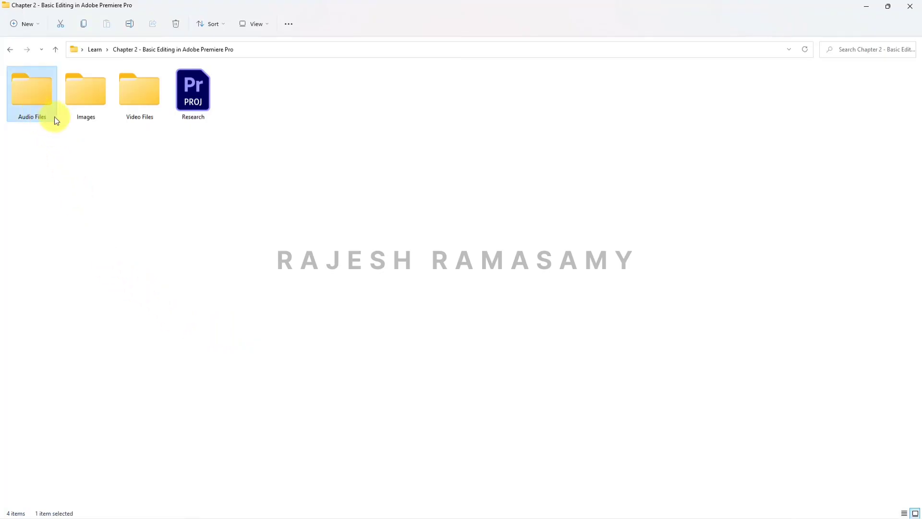
click(129, 136)
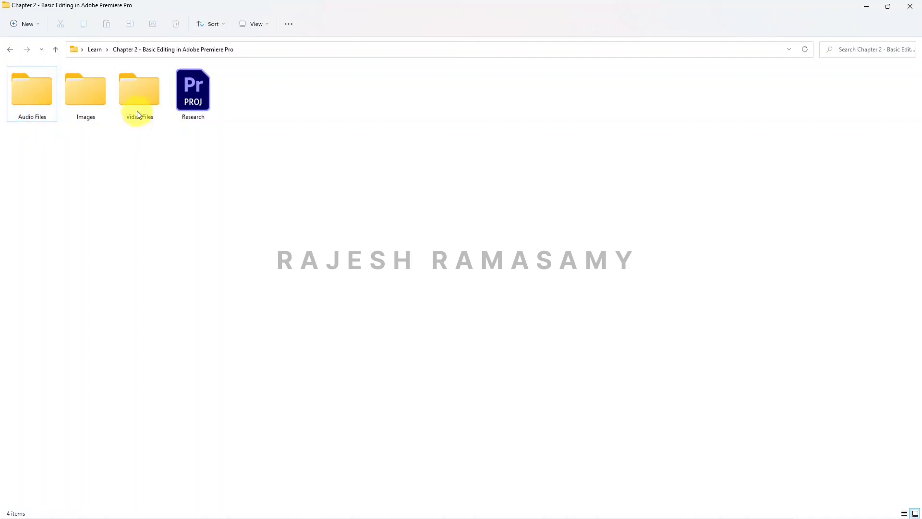
mouse_move(142, 127)
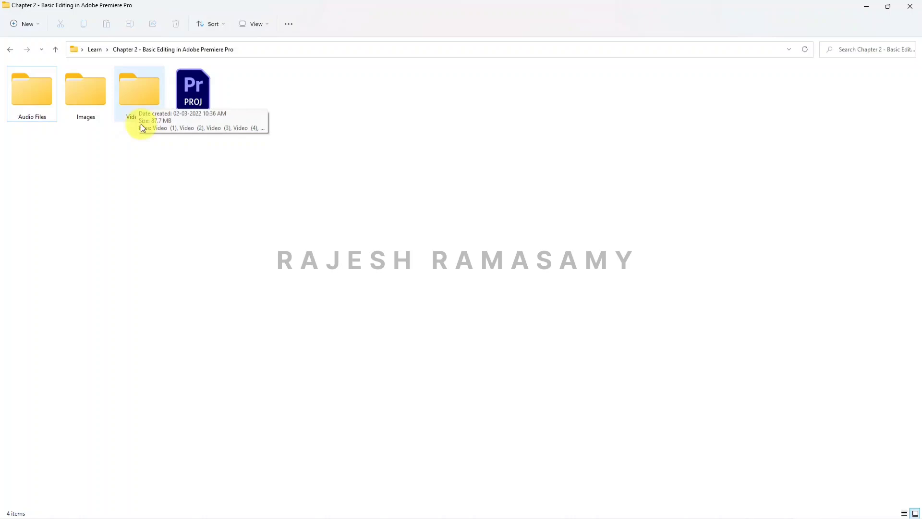
double_click(137, 97)
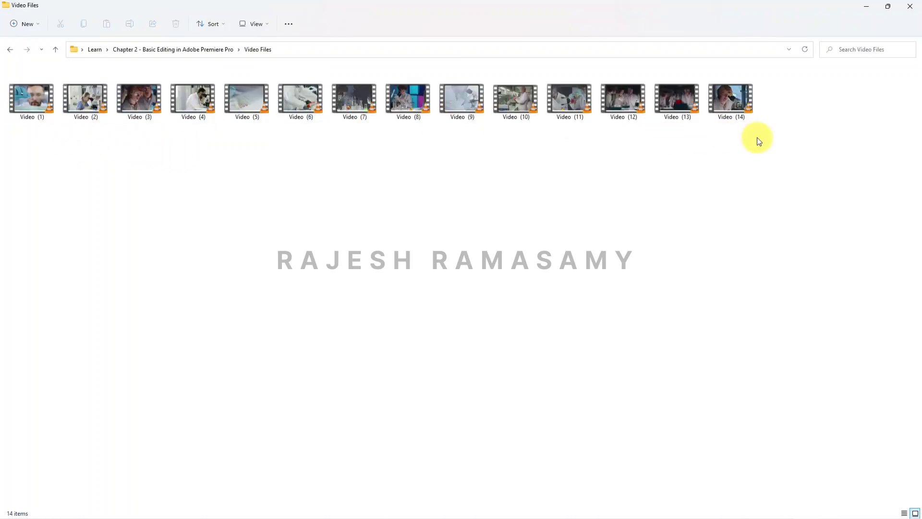
click(220, 52)
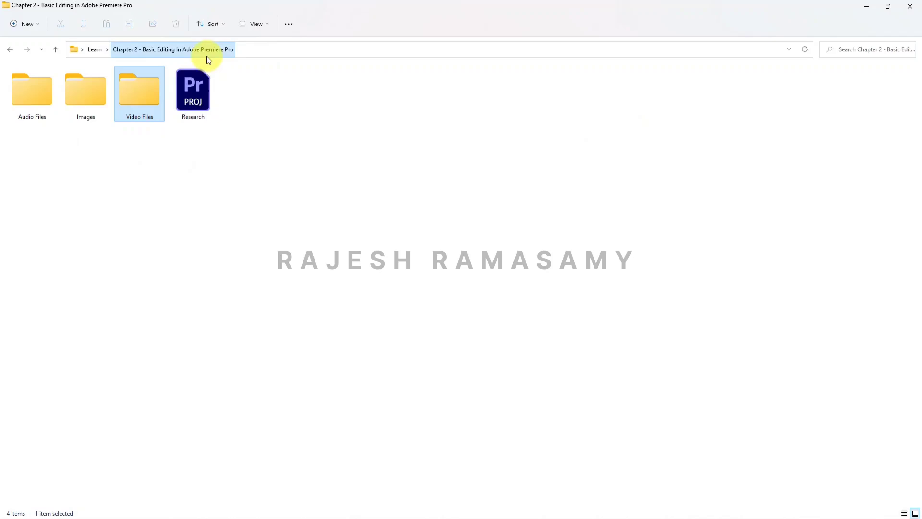
double_click(93, 95)
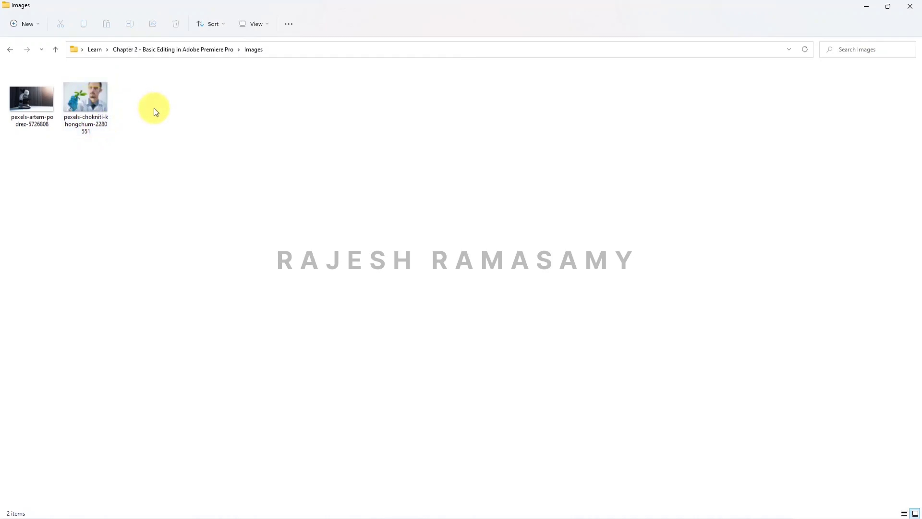
click(200, 50)
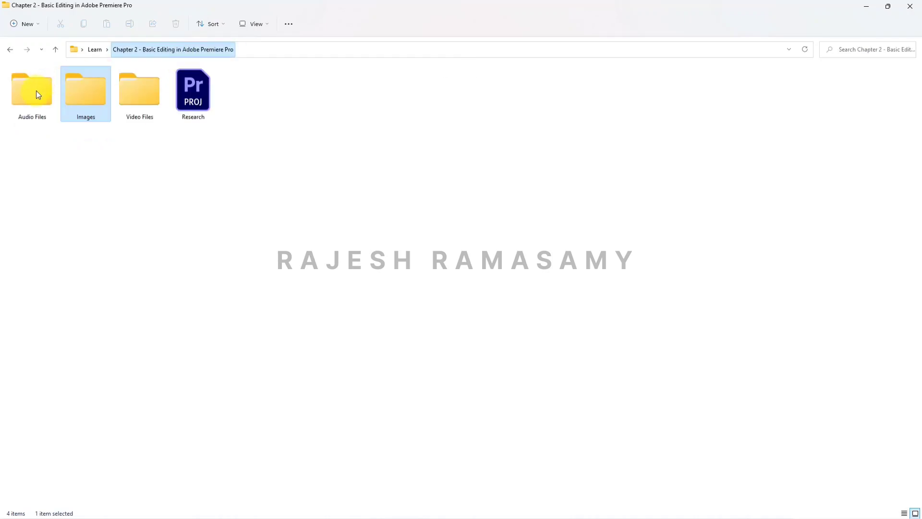
Examine the Audio Files folder with extra large icons, then return to the Chapter 2 folder
click(36, 90)
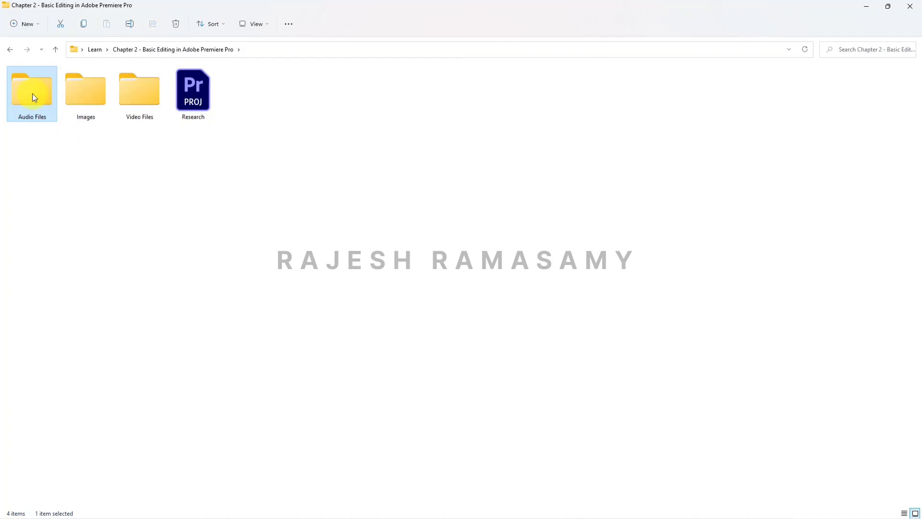
double_click(33, 95)
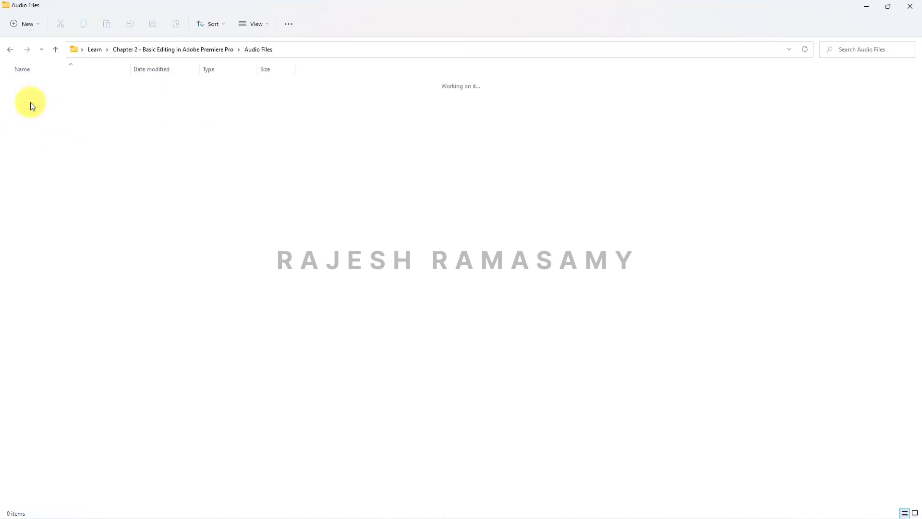
click(255, 24)
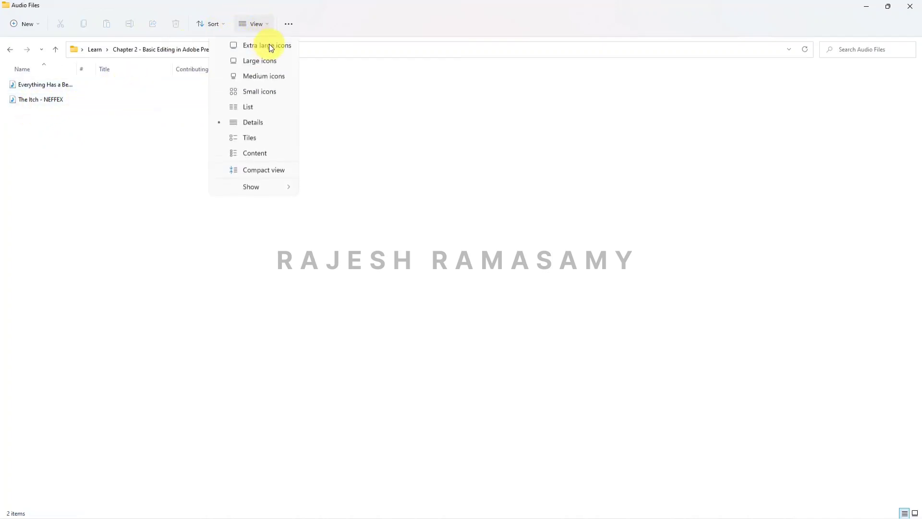
click(267, 49)
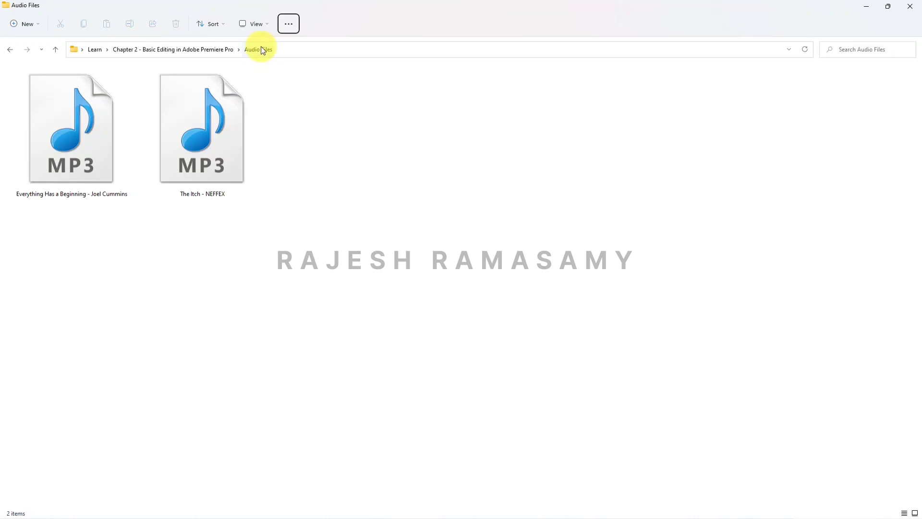
click(226, 50)
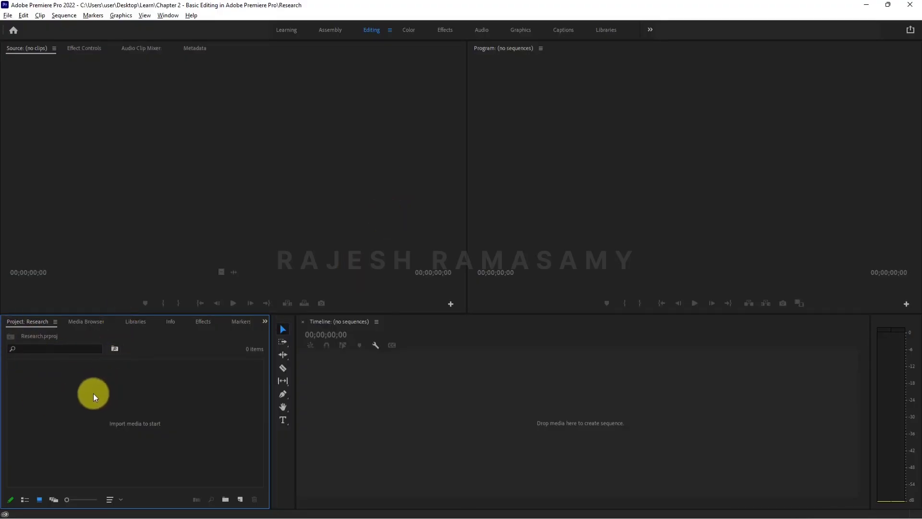
Create a bin named Video in the Premiere Pro project and open it
click(224, 502)
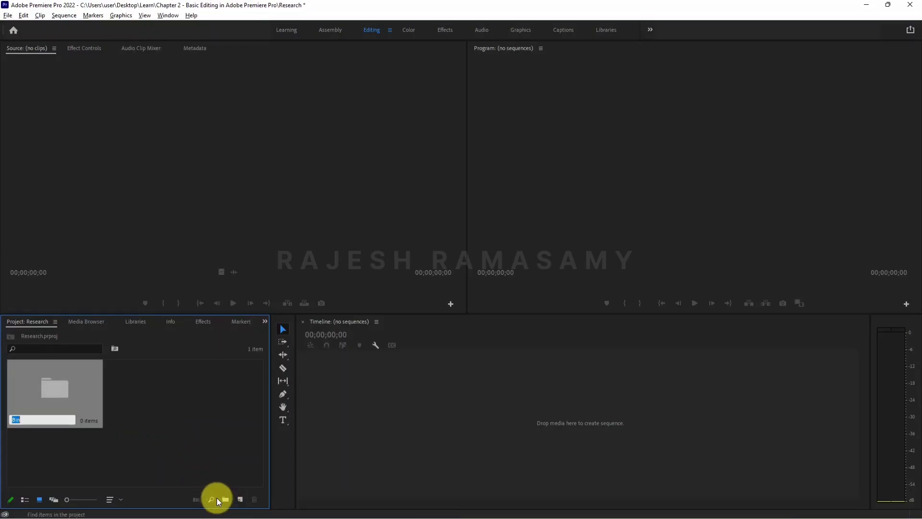
text(Video)
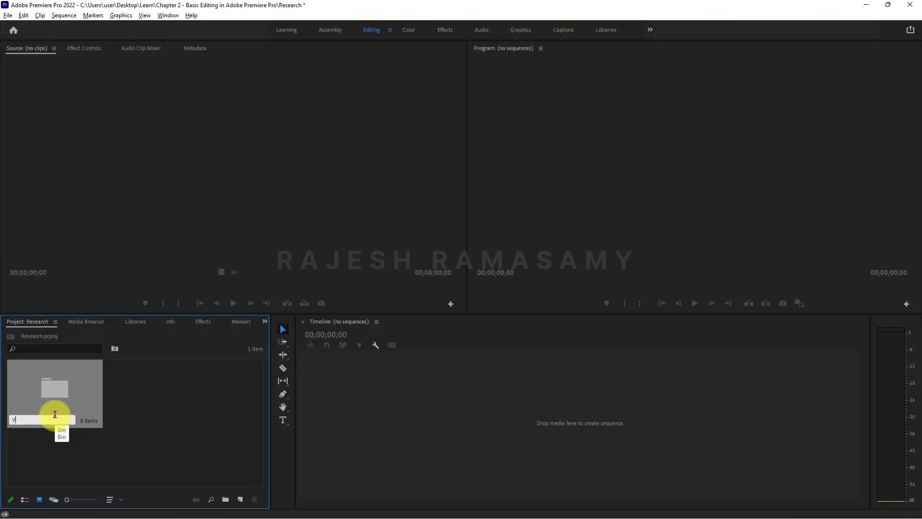
double_click(60, 382)
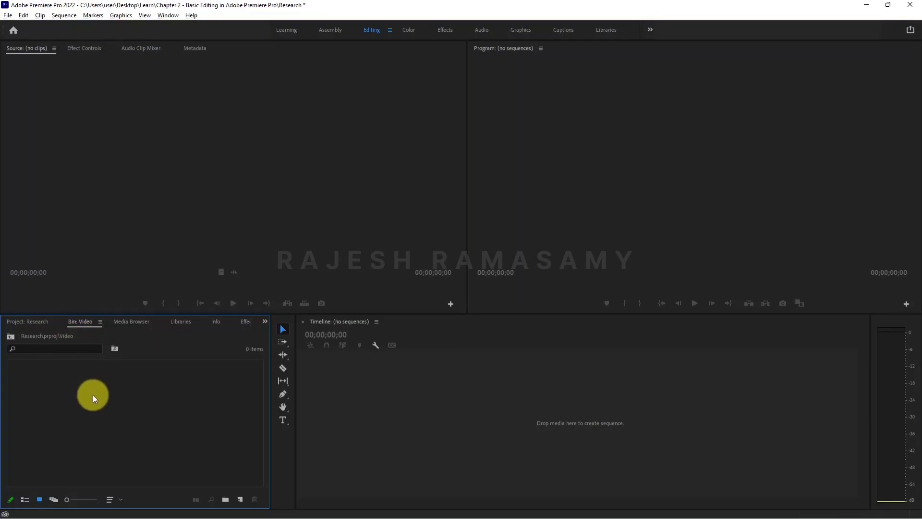
Start a media import into the Video bin and open the Video Files folder
right_click(88, 383)
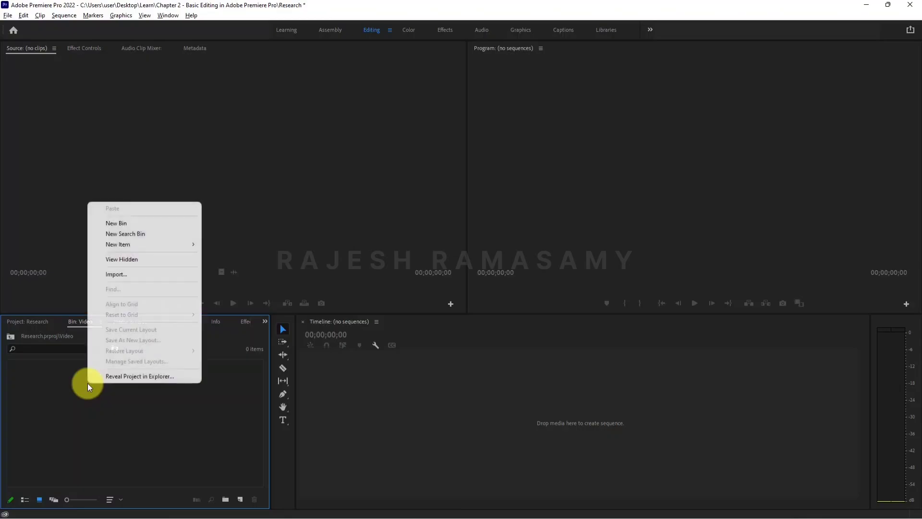
click(123, 276)
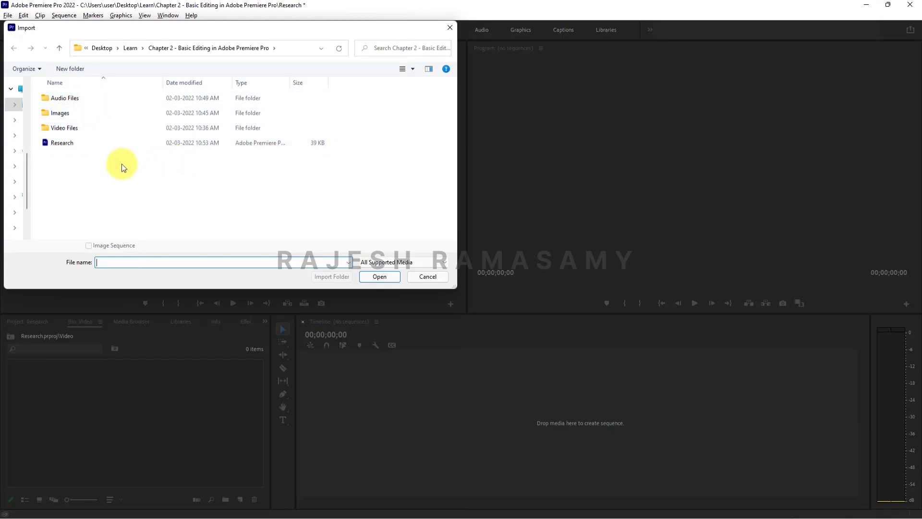
double_click(82, 131)
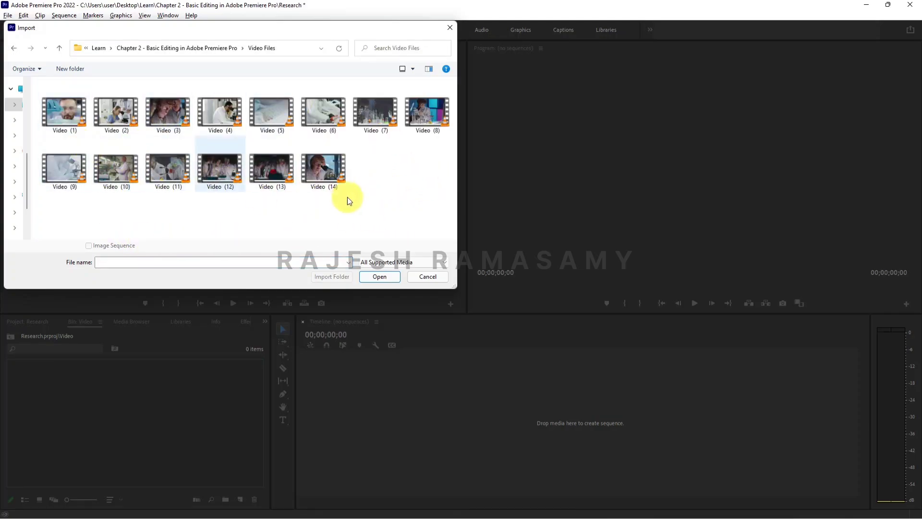
Select Video (1), Video (2) and Video (3) together in the Video Files folder
click(59, 113)
ctrl+click(122, 119)
ctrl+click(159, 110)
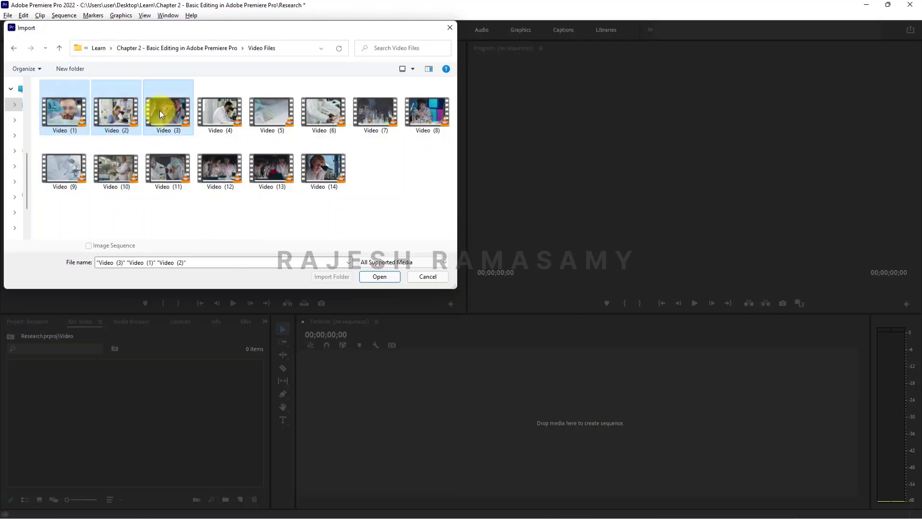
Select the non-adjacent clips Video (1), (4), (8), (10), (13) and (14) together, and clear the selection
click(89, 106)
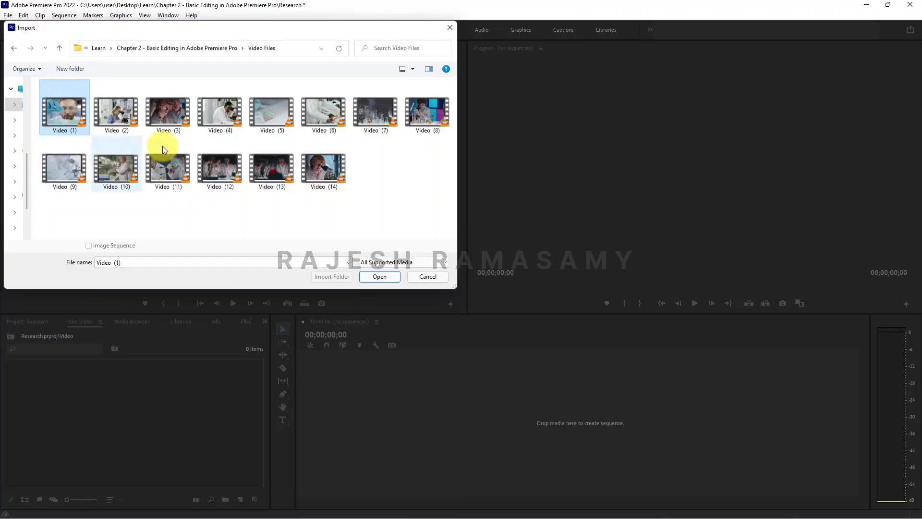
ctrl+click(220, 113)
ctrl+click(120, 182)
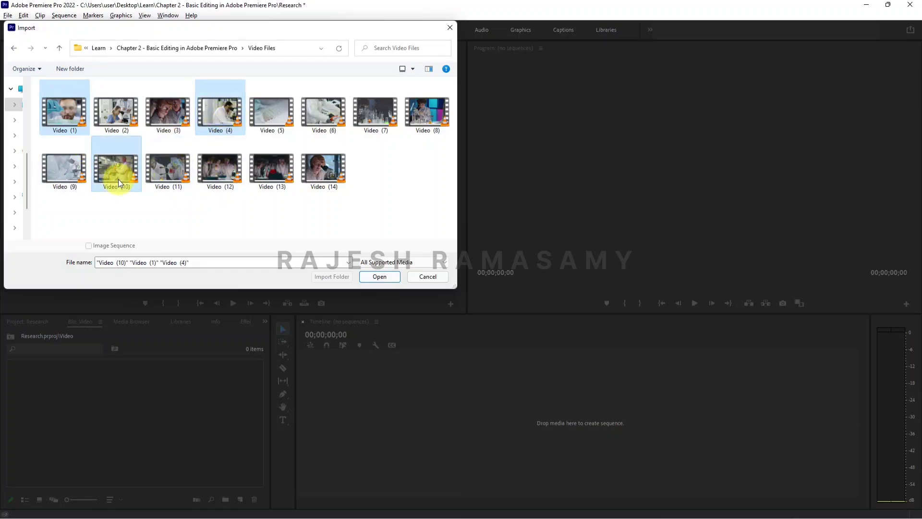
ctrl+click(329, 177)
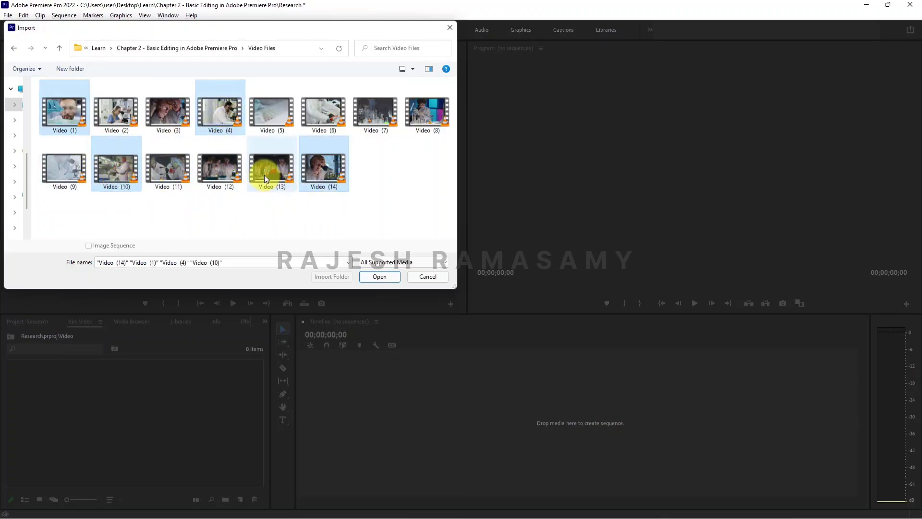
ctrl+click(267, 174)
ctrl+click(426, 126)
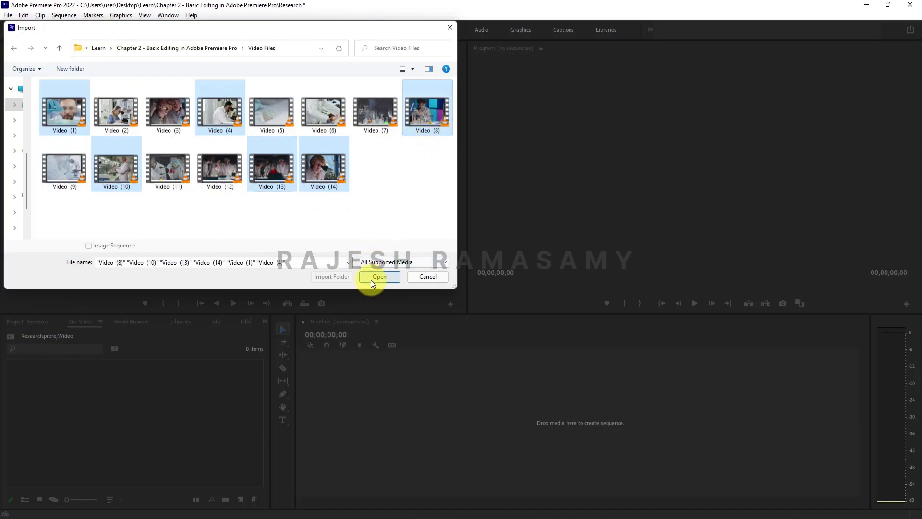
click(383, 178)
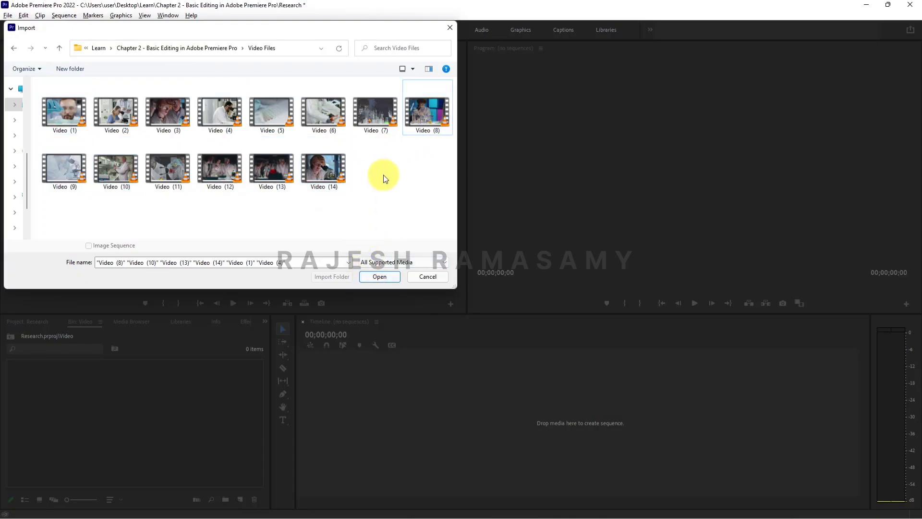
Look through the media formats supported for import and close the list without changing the file type filter
click(401, 263)
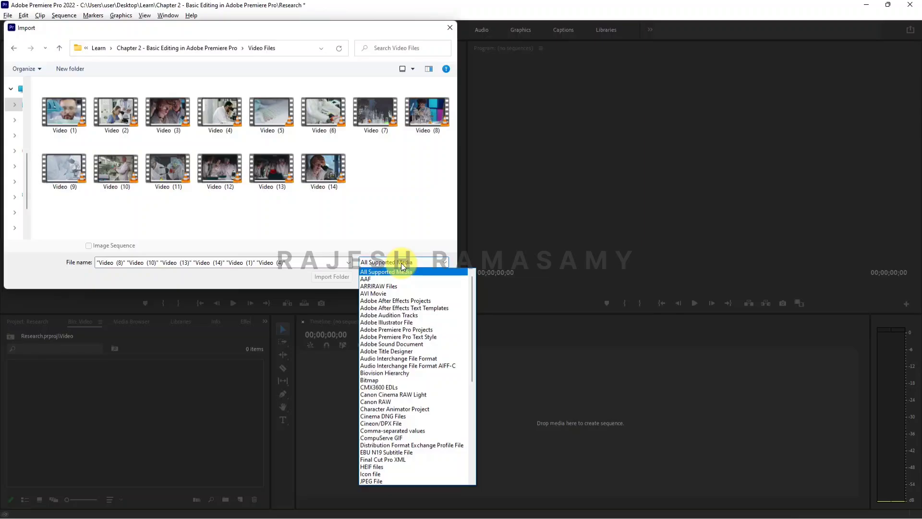
drag(472, 297, 442, 309)
click(387, 179)
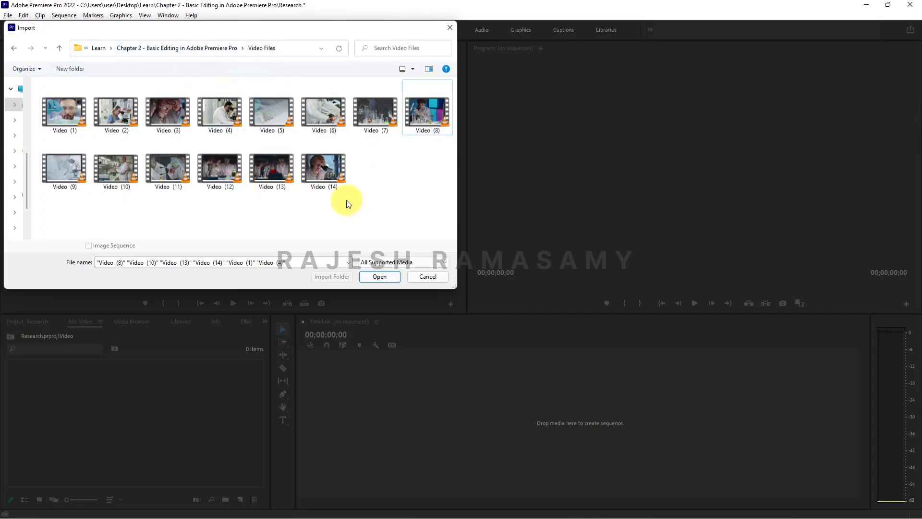
Import all clips of the Video Files folder into the Video bin and clear the selection
key(ctrl+a)
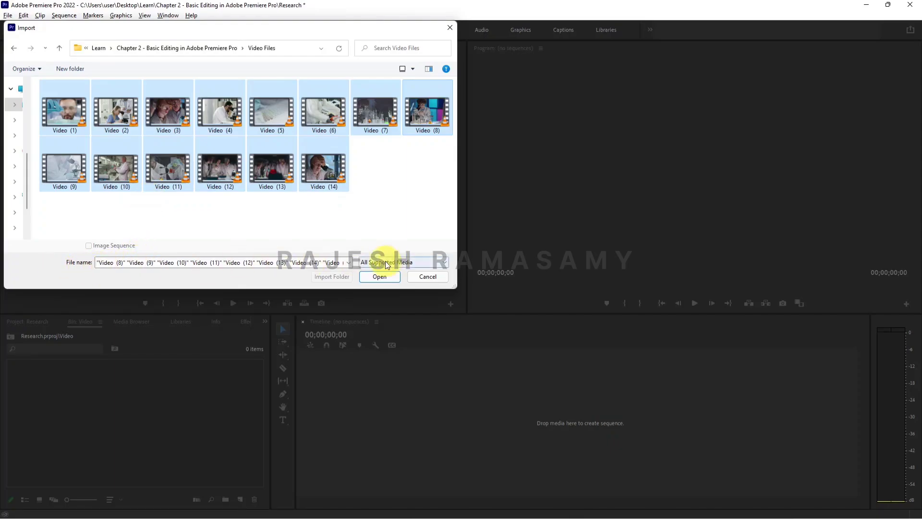
click(379, 277)
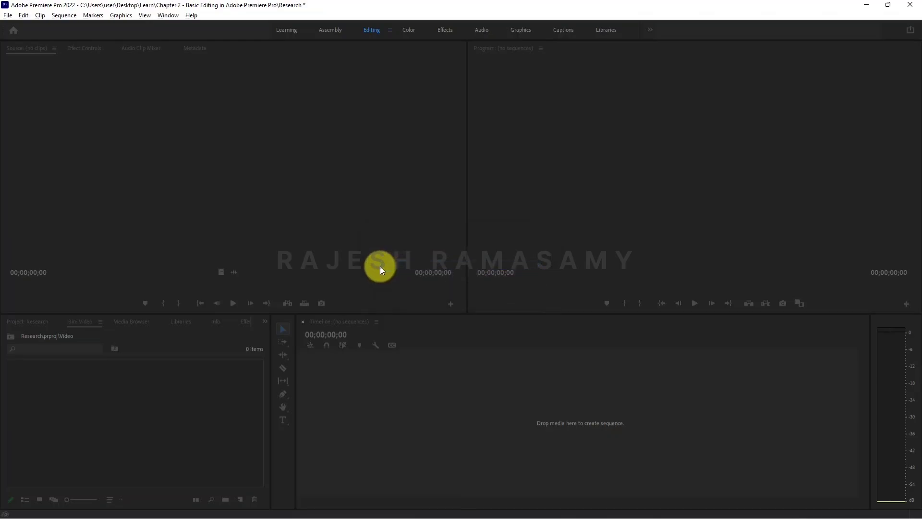
click(184, 449)
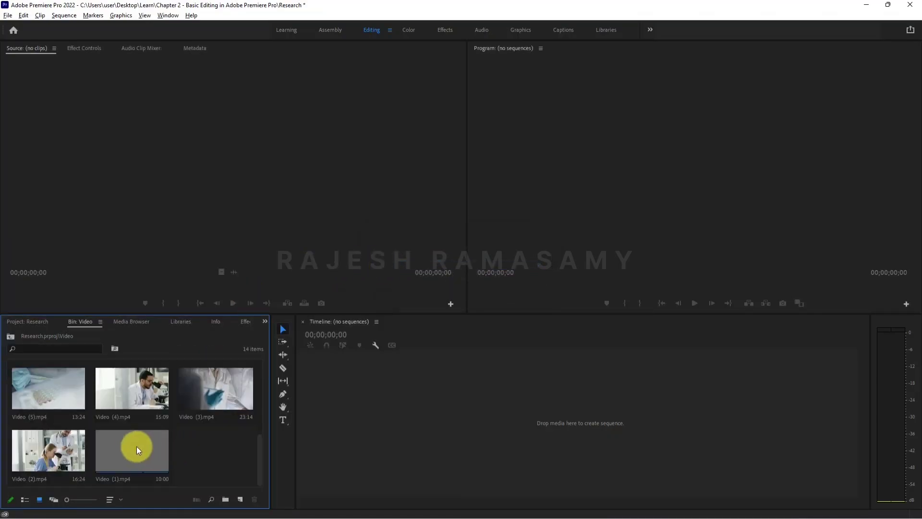
scroll(130, 442, up, 5)
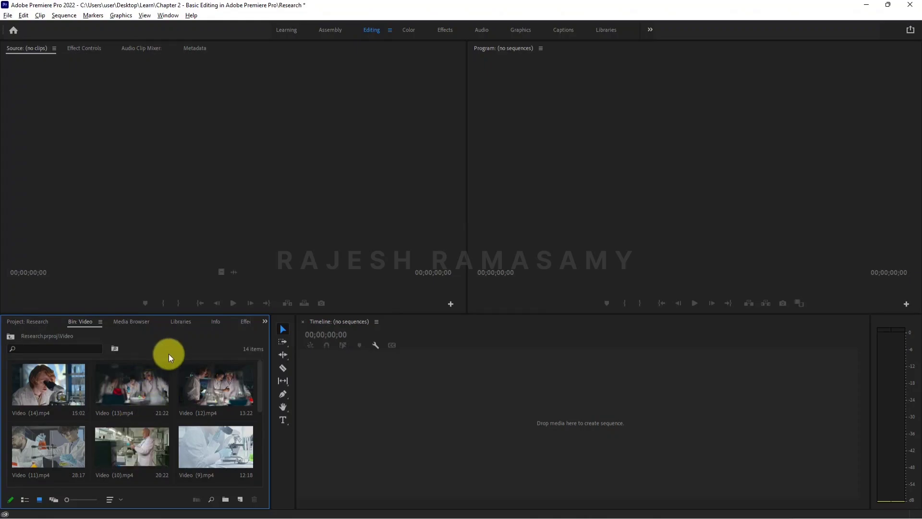
Create a bin named Audio at the top level of the Research project and open it
click(31, 322)
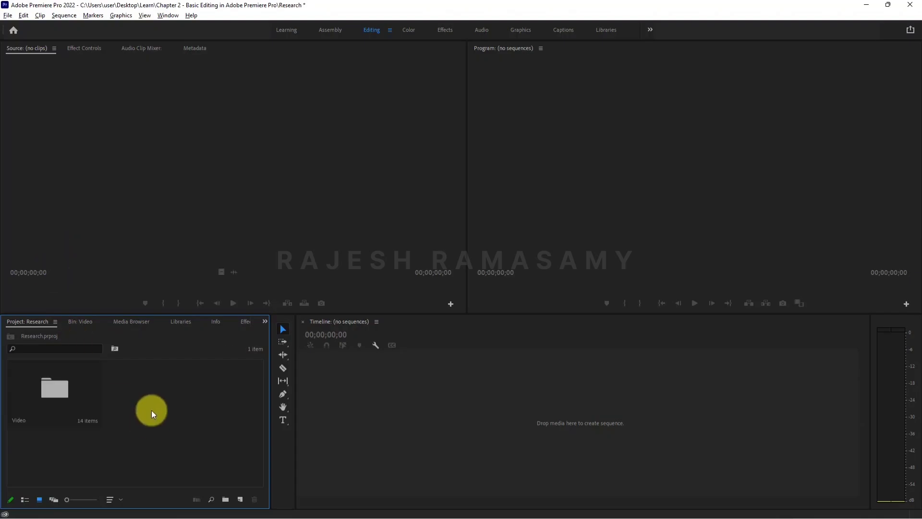
right_click(145, 392)
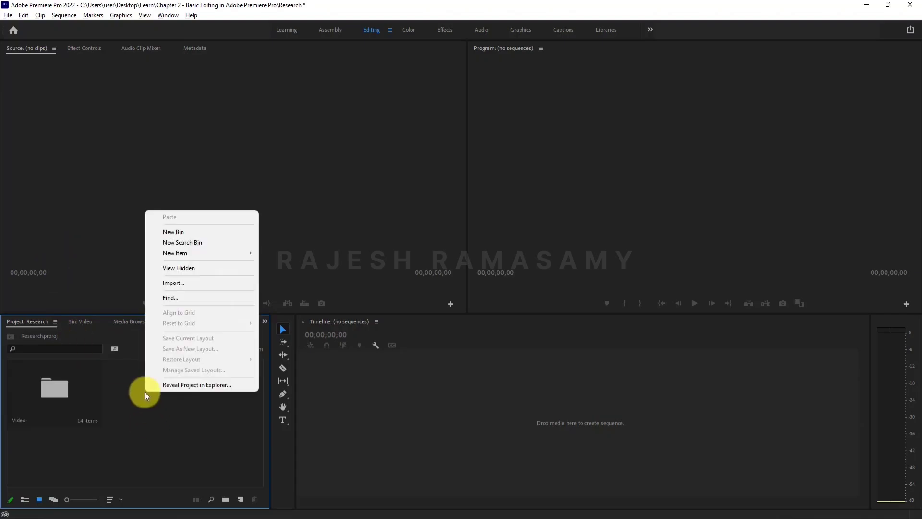
click(222, 500)
text(Audio)
key(Return)
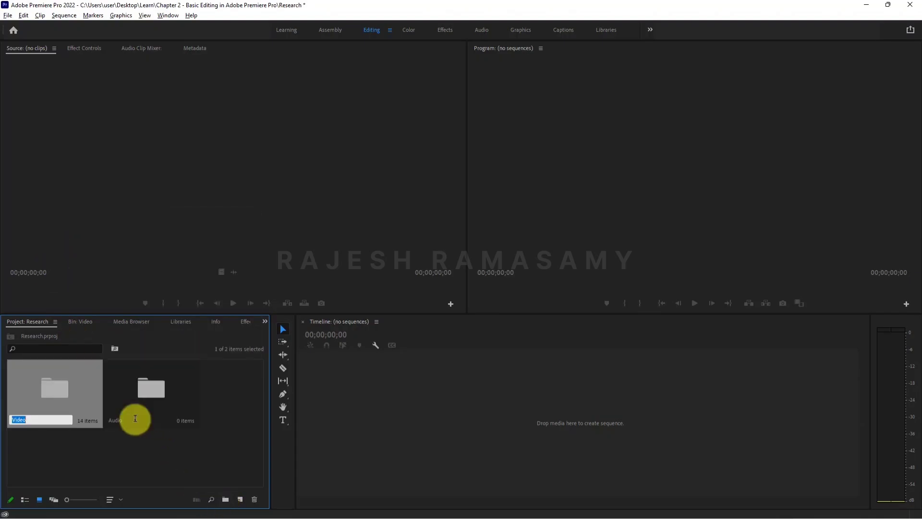
double_click(158, 389)
Import both tracks from the chapter's Audio Files folder, Everything Has a Beginning and The Itch, into the Audio bin
right_click(128, 381)
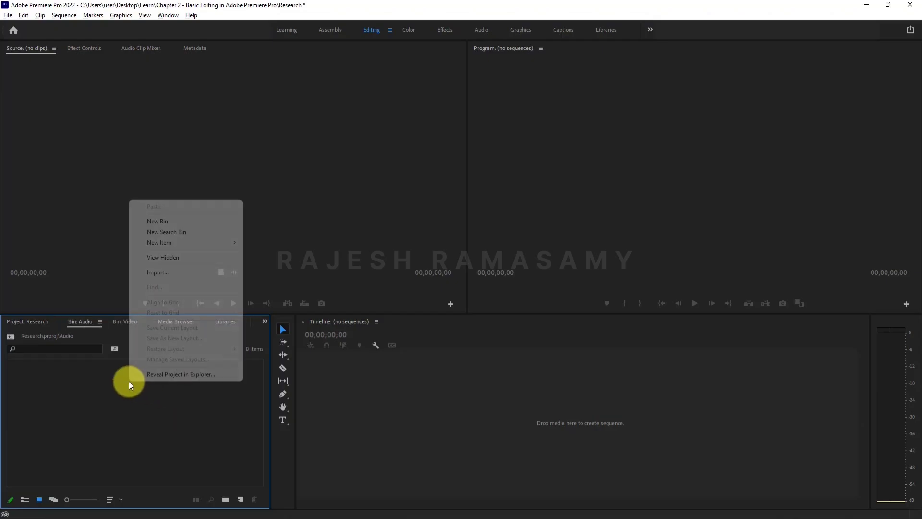
click(176, 271)
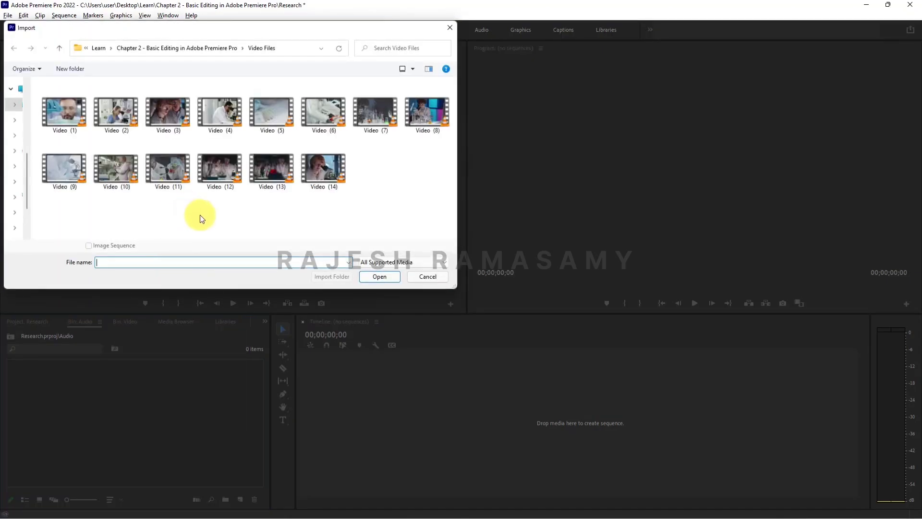
click(206, 45)
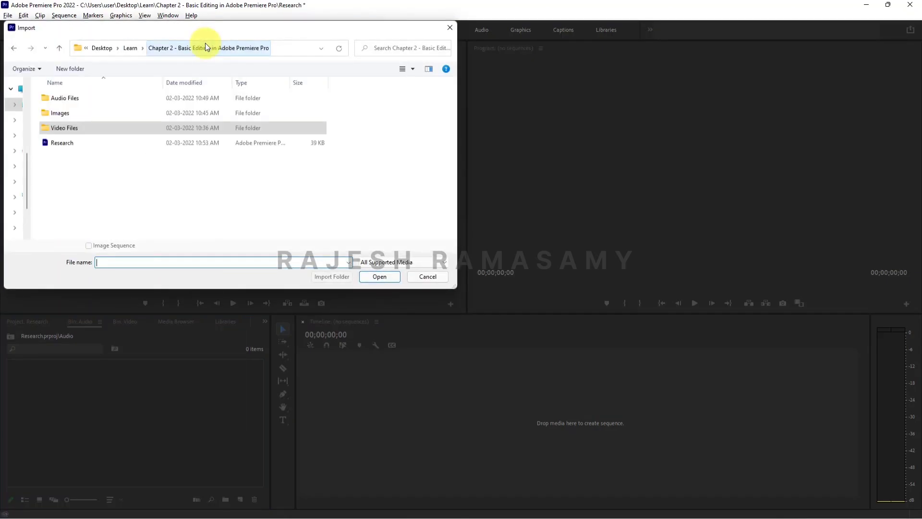
double_click(74, 100)
drag(134, 140, 45, 71)
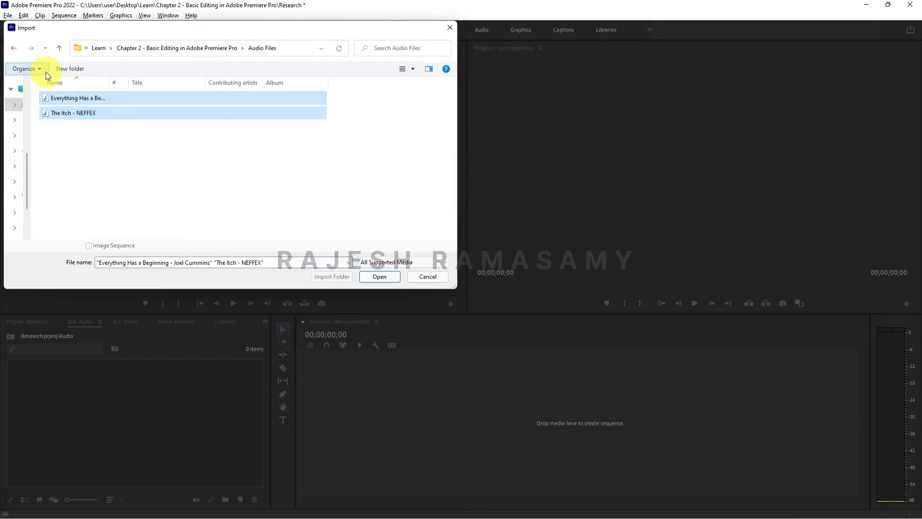
click(374, 276)
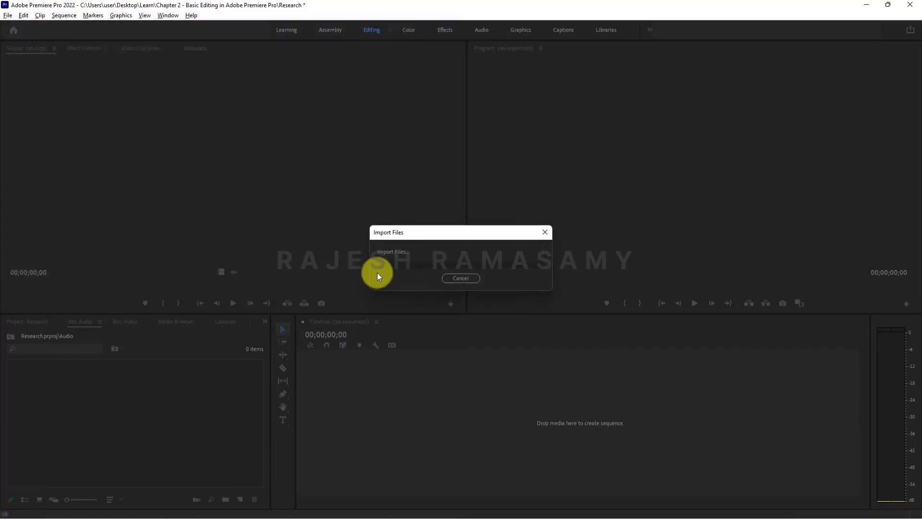
click(108, 434)
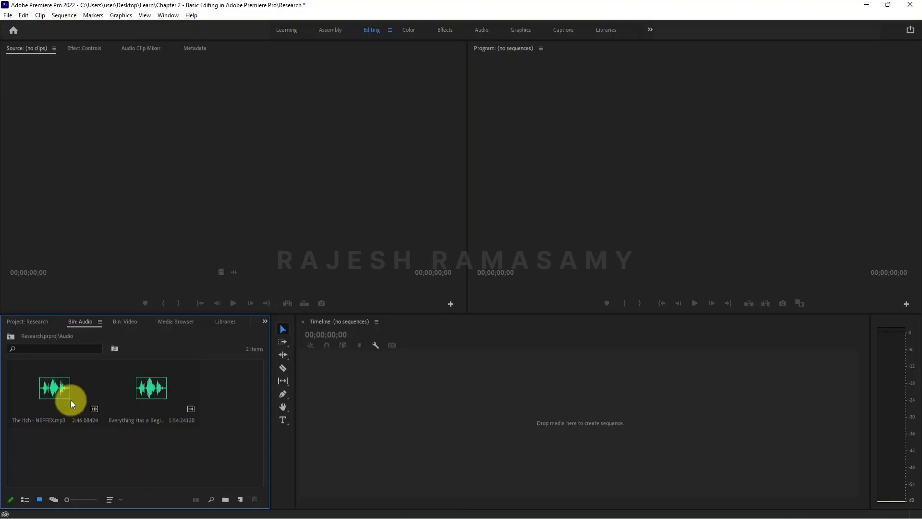
Create a bin named Images at the top level of the Research project and open it
click(35, 323)
right_click(128, 450)
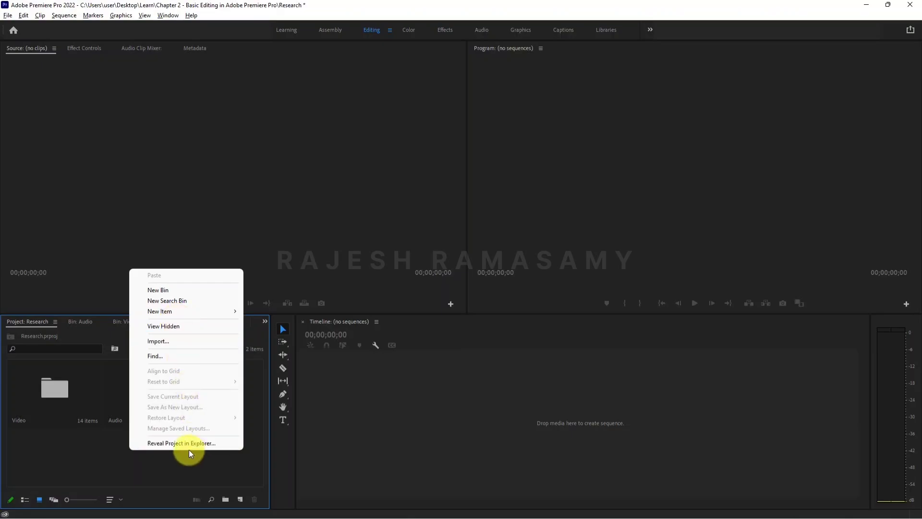
click(203, 474)
click(225, 498)
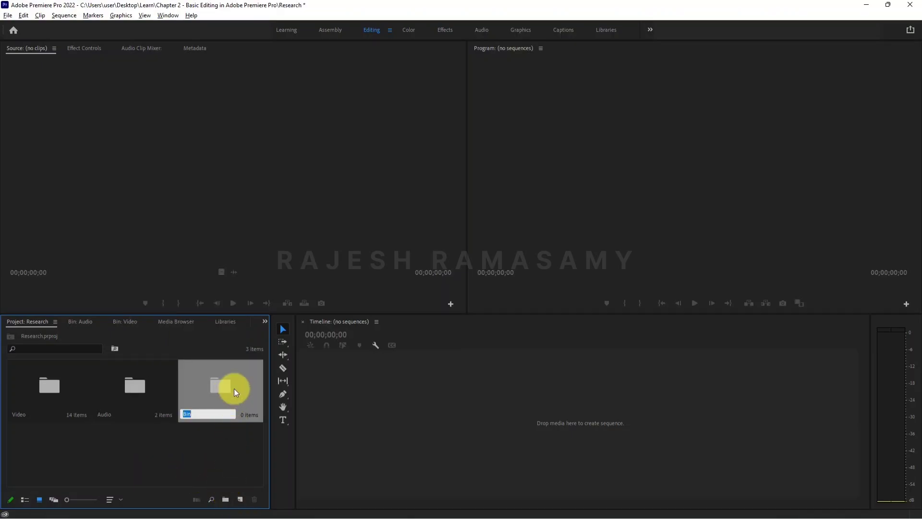
text(Images)
key(Return)
double_click(223, 391)
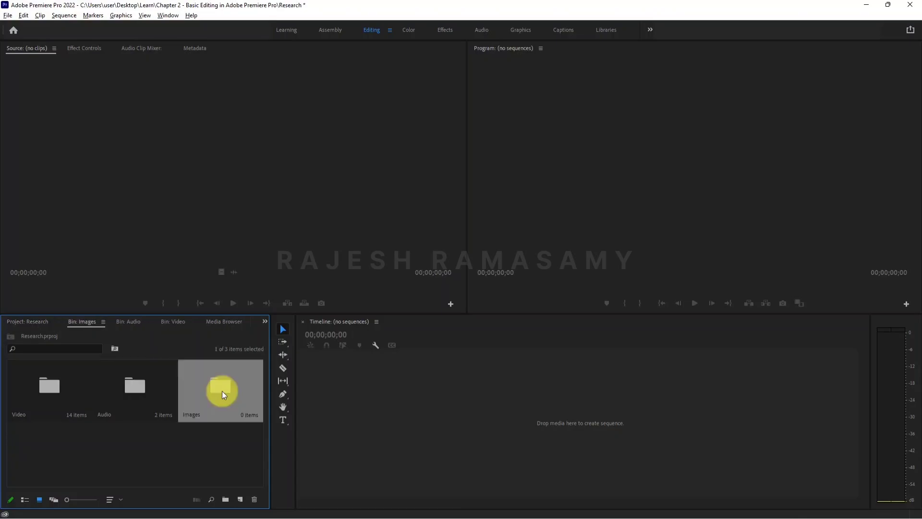
Import both pictures from the chapter's Images folder into the Images bin
right_click(98, 384)
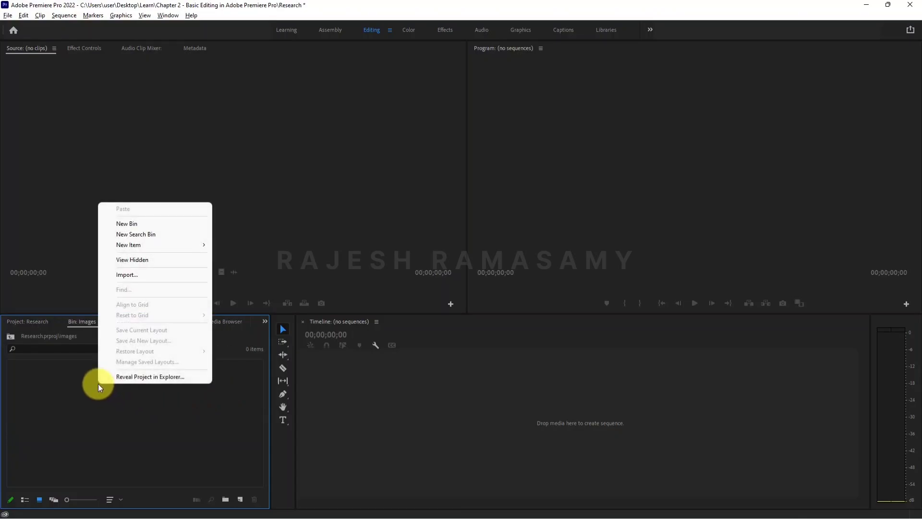
click(141, 275)
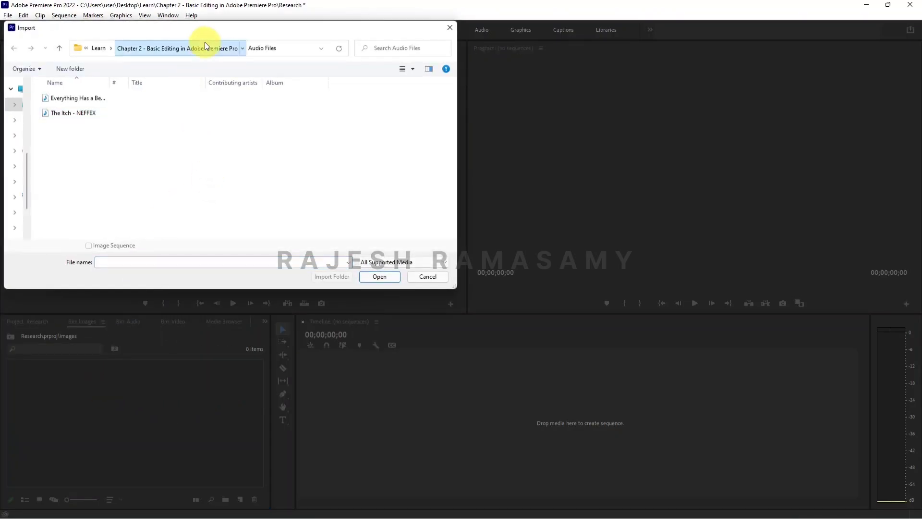
click(204, 43)
click(63, 114)
double_click(64, 114)
drag(215, 156, 32, 80)
click(370, 276)
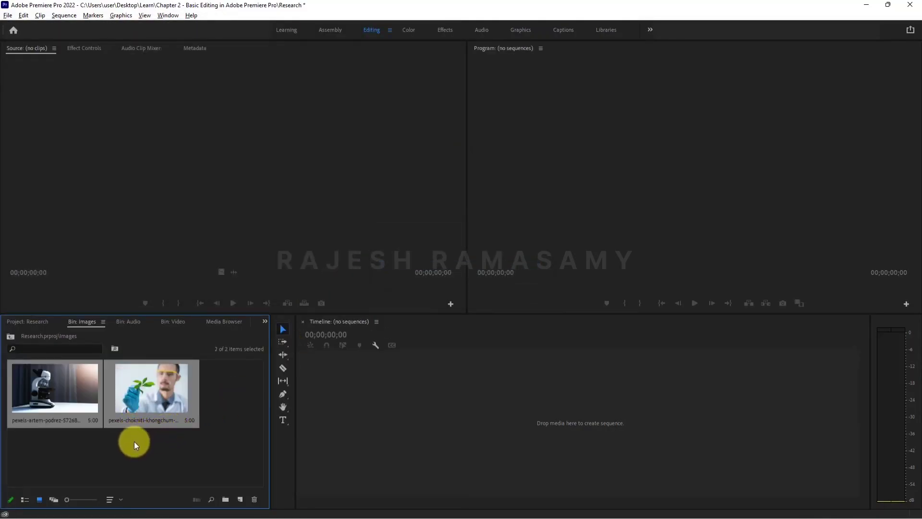
Return to the top level of the Research project and display its bins in list view
click(33, 323)
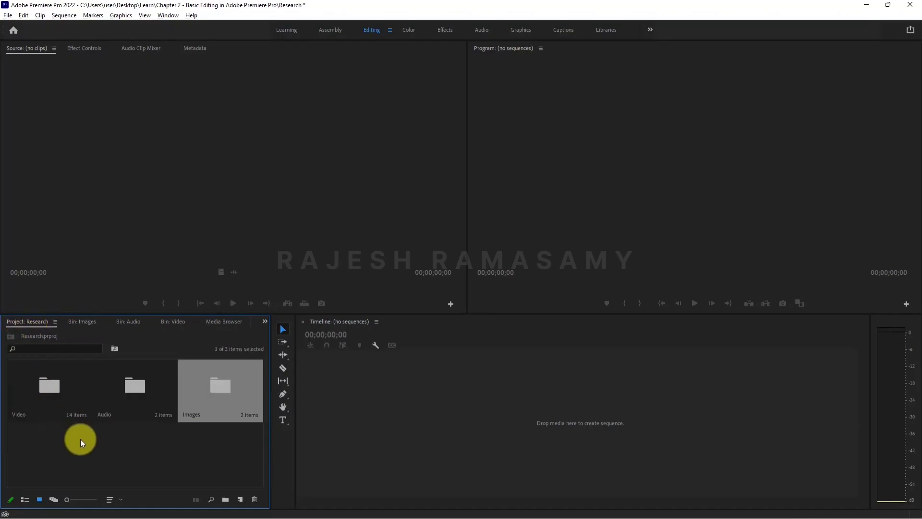
click(90, 448)
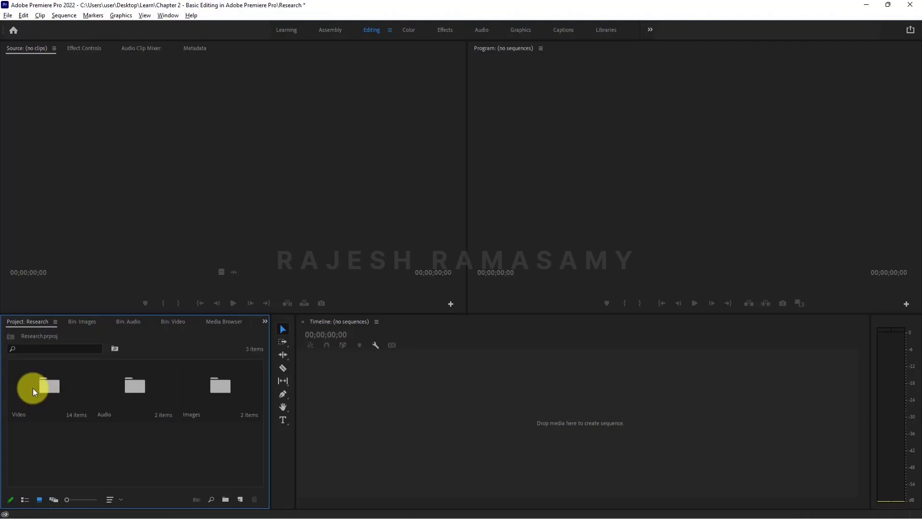
click(25, 500)
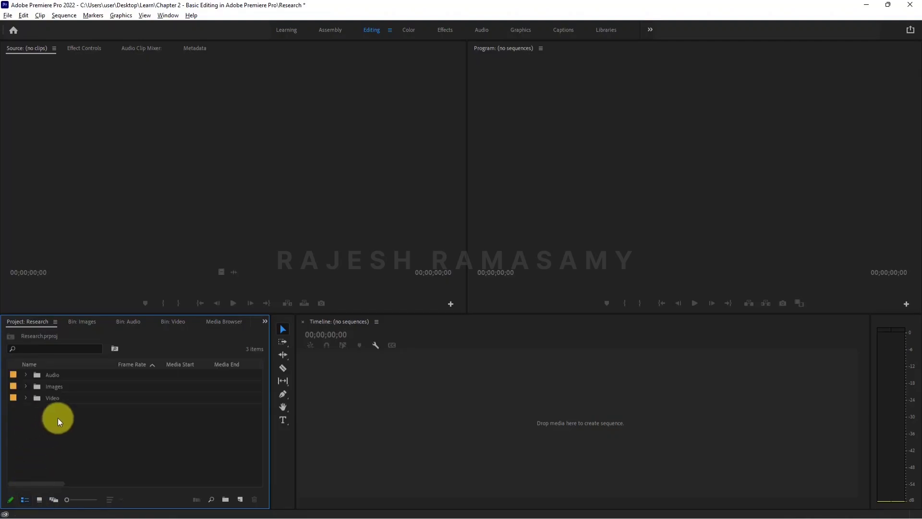
Expand and collapse the Images and Audio bins in the project list
click(26, 387)
click(26, 387)
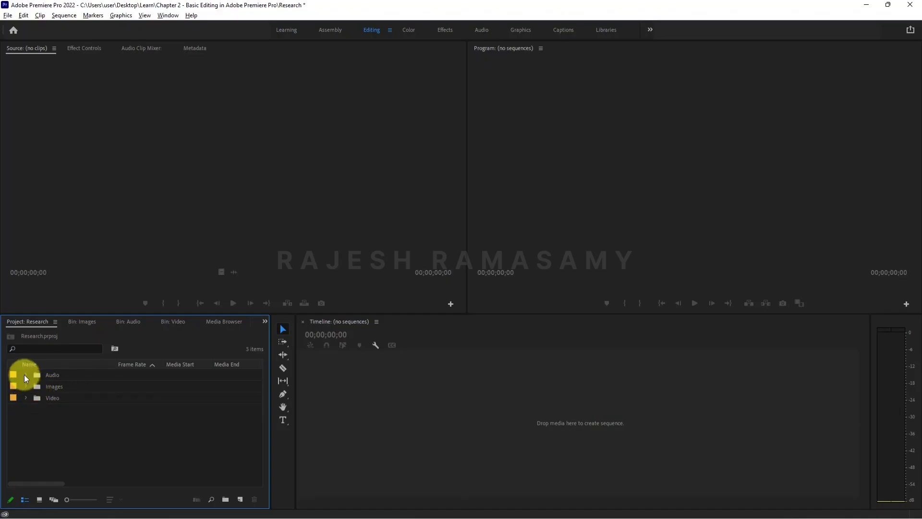
click(25, 374)
click(26, 374)
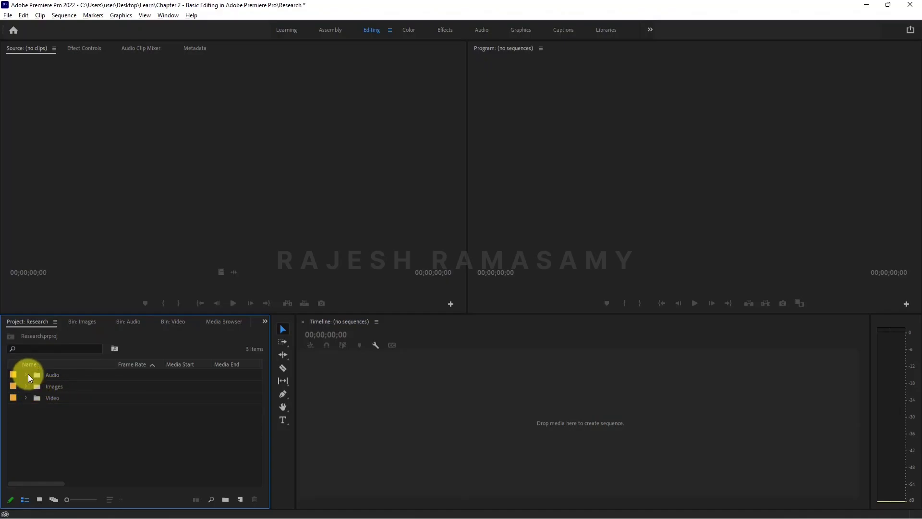
Examine the frame rates and media start and end times in the Video and Audio bins, and expand the Images bin
click(26, 398)
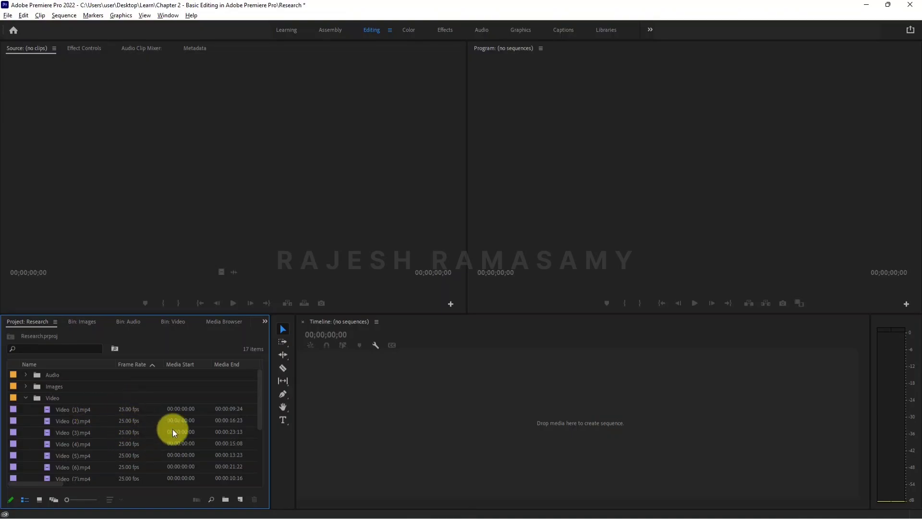
mouse_move(263, 382)
mouse_down()
mouse_move(263, 437)
mouse_move(265, 370)
mouse_up()
click(26, 398)
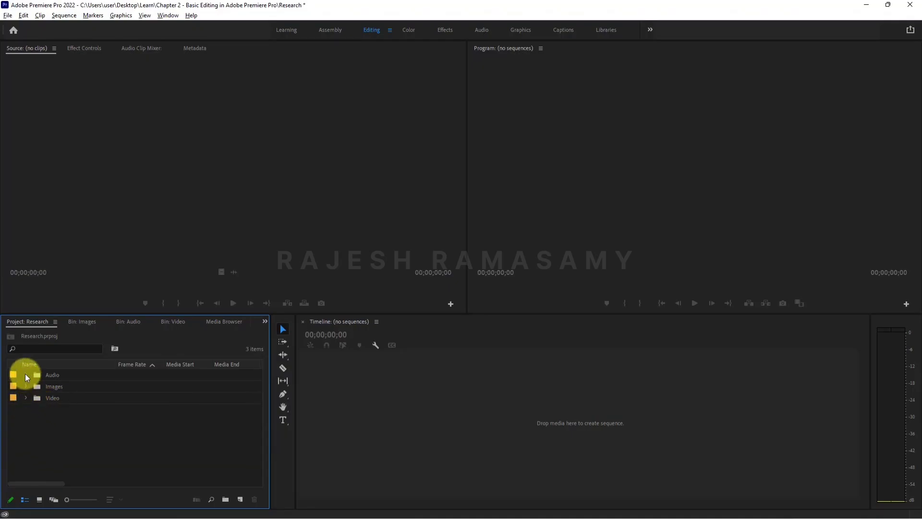
click(25, 374)
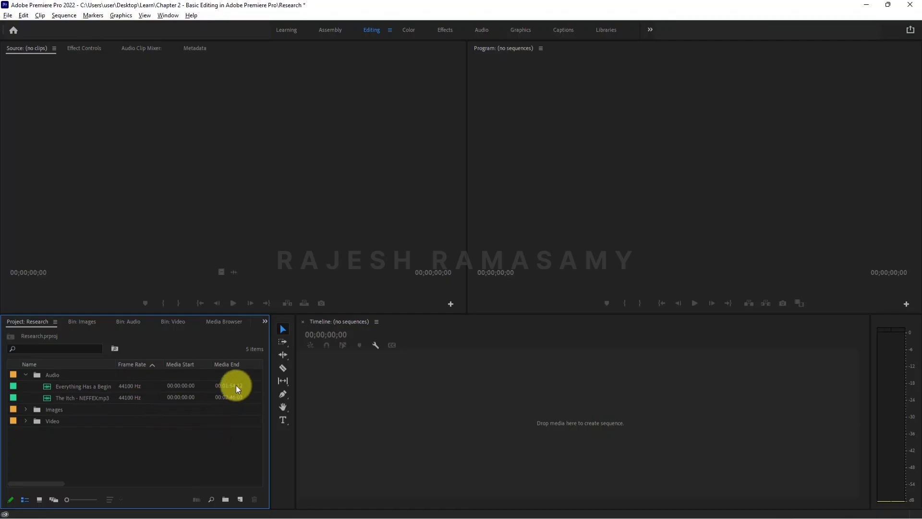
click(26, 375)
click(25, 386)
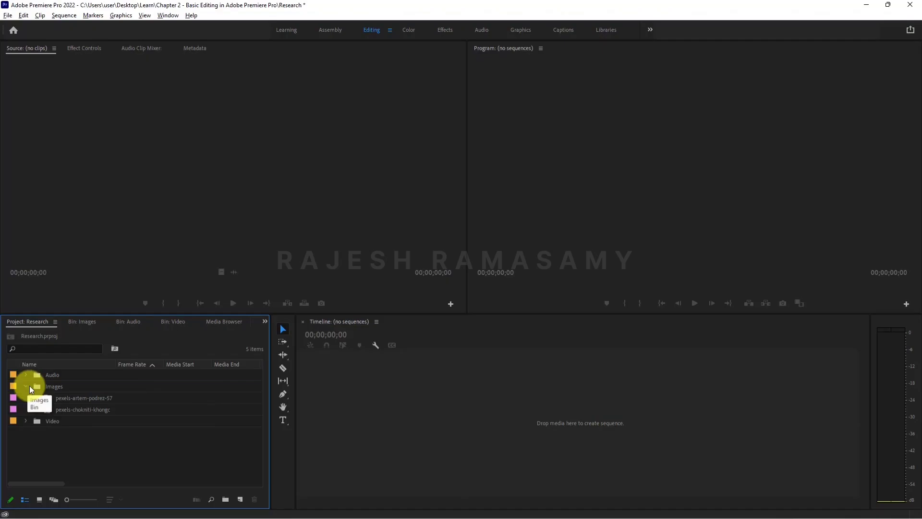
Look through the contents of the Audio and Images bins again, leaving both bins collapsed
click(25, 387)
click(26, 375)
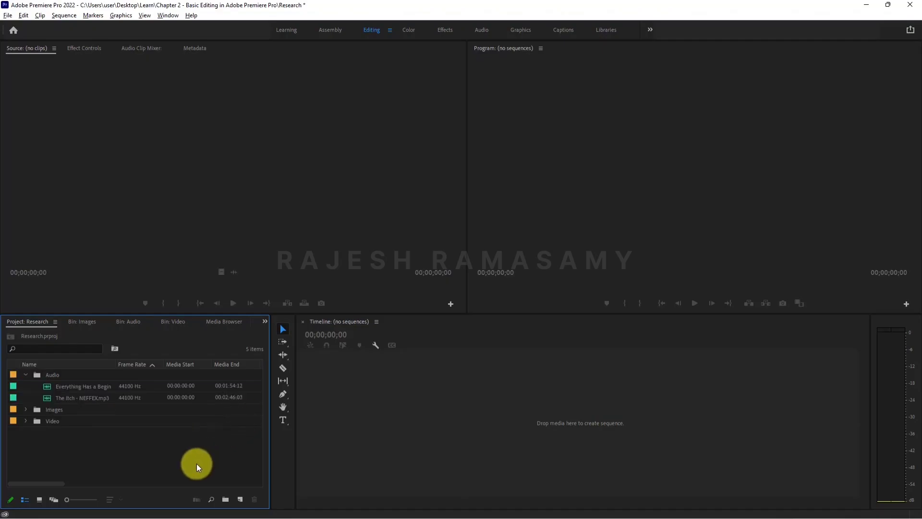
click(25, 373)
click(27, 385)
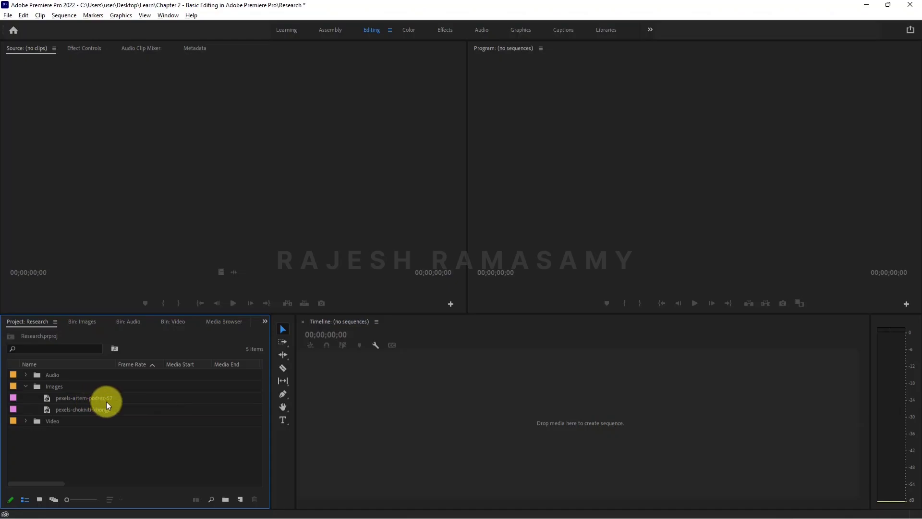
click(25, 385)
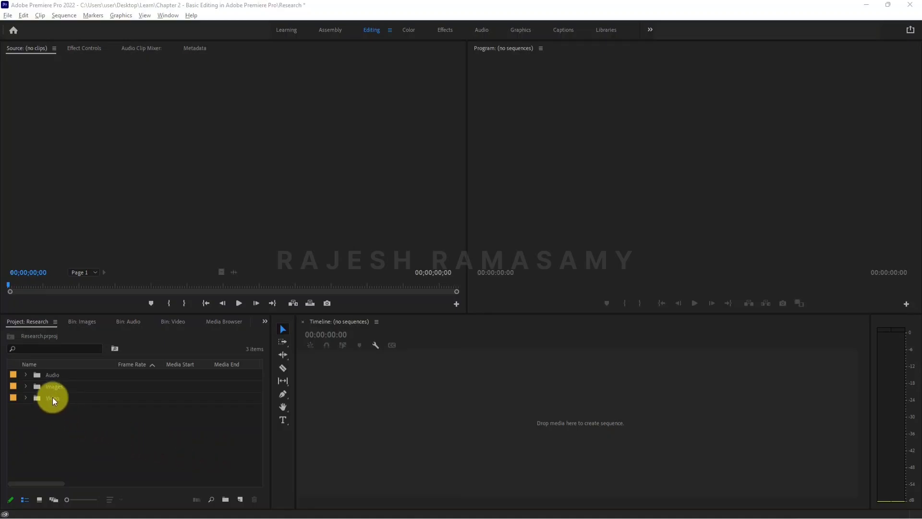
Widen the Program monitor by narrowing the Source monitor, and check the clips inside the Video bin
drag(463, 214, 274, 203)
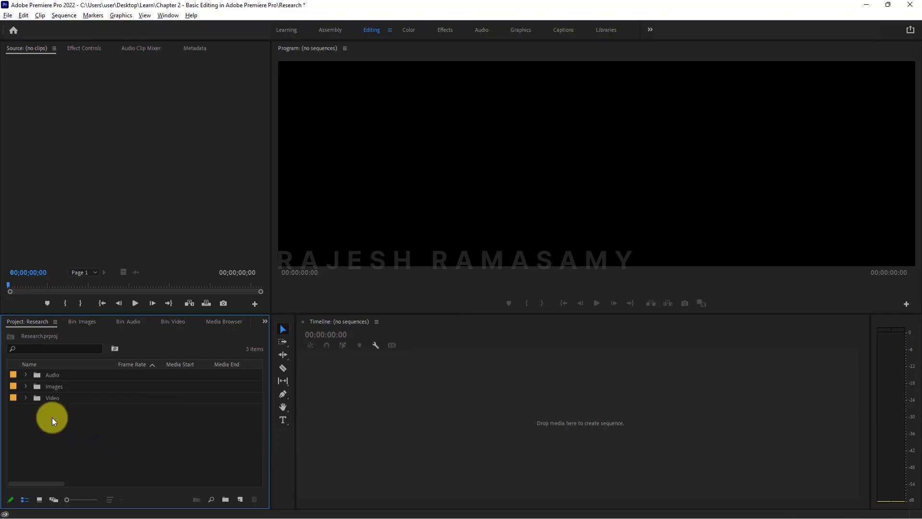
click(48, 398)
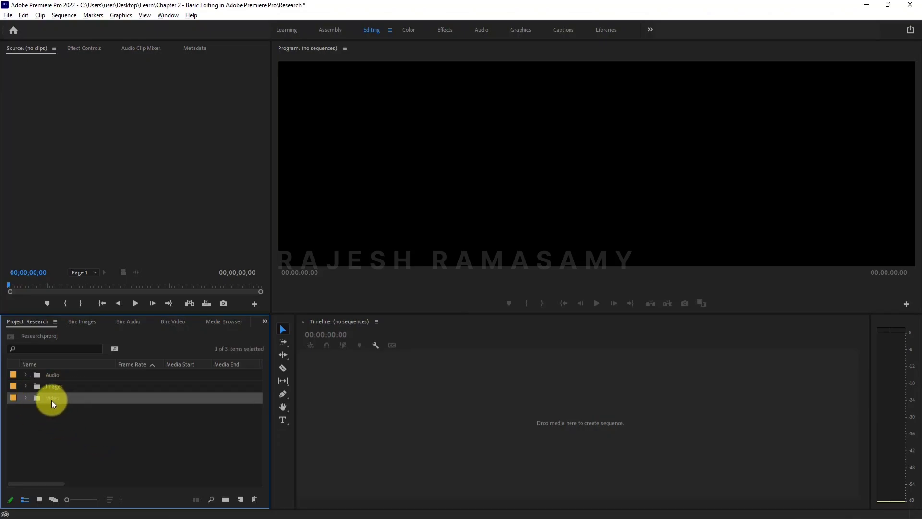
click(25, 397)
click(25, 398)
click(24, 398)
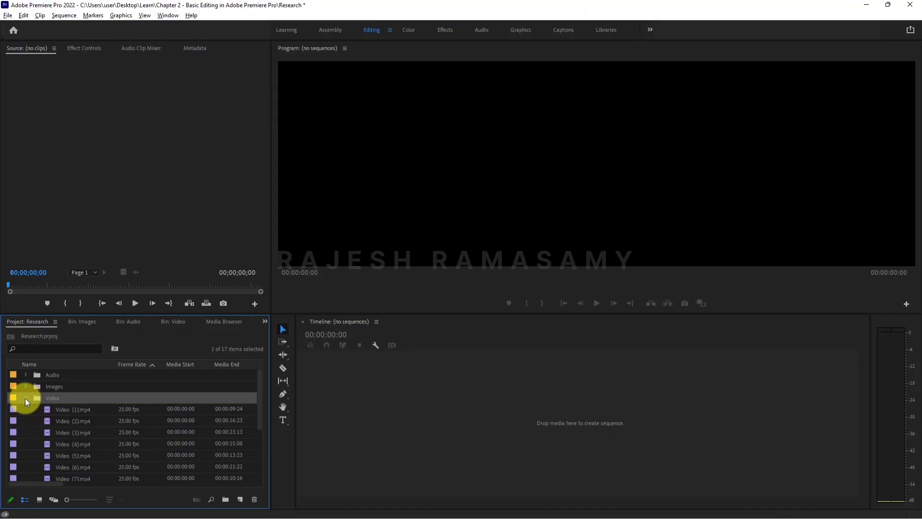
click(25, 399)
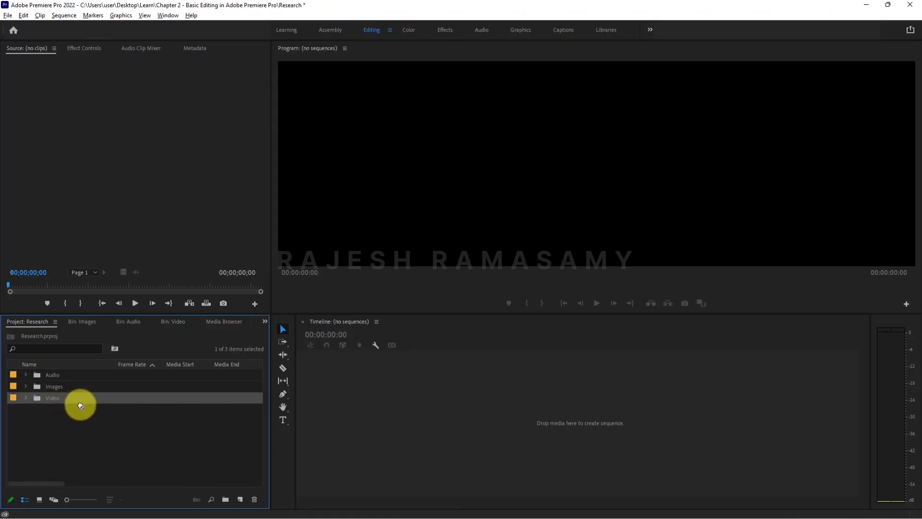
Create a sequence from the whole Video bin on the empty timeline, scrub through it and examine its frame rate and media end
drag(47, 399, 309, 411)
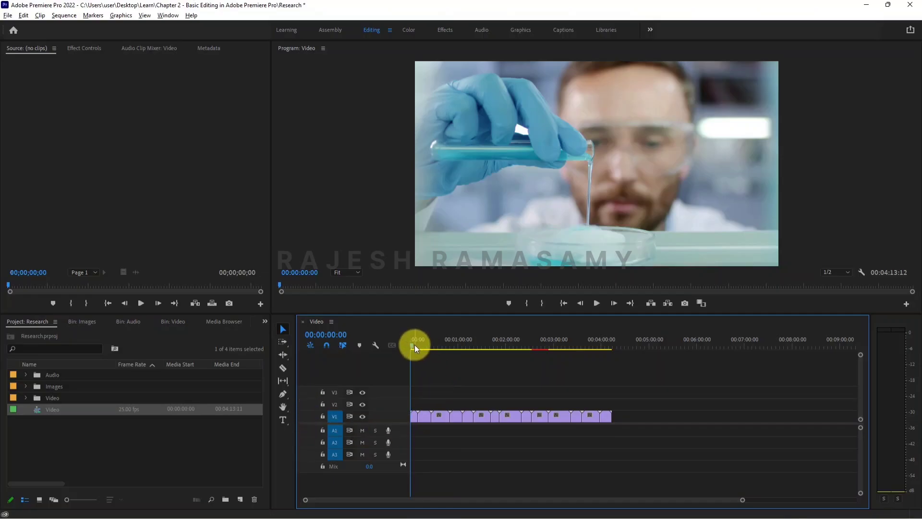
drag(413, 345, 586, 356)
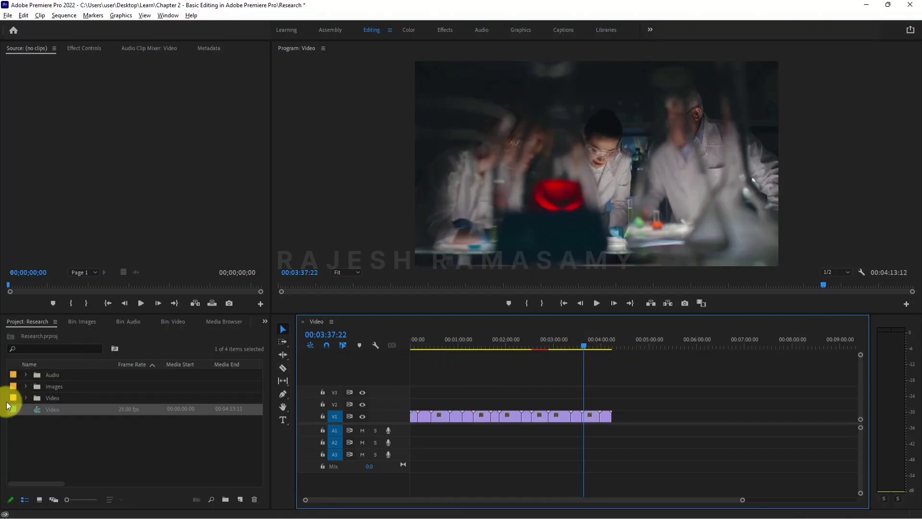
click(72, 438)
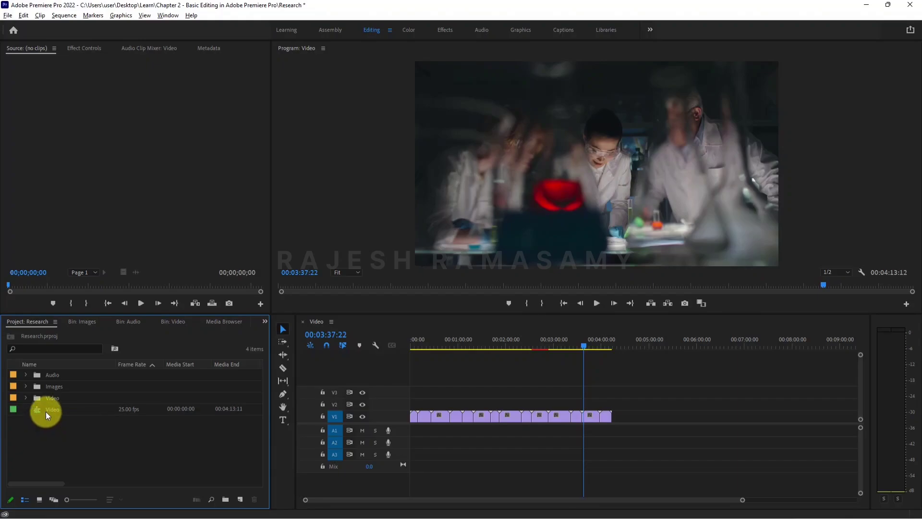
mouse_move(44, 410)
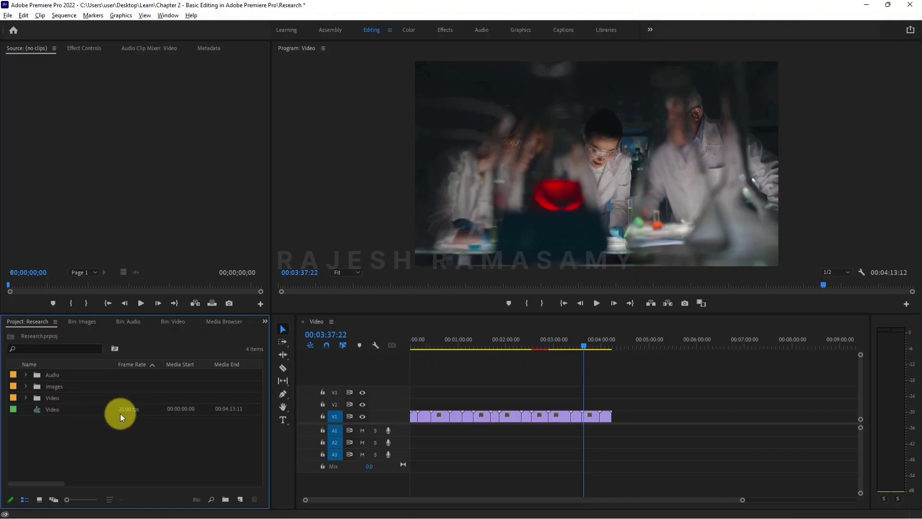
mouse_move(125, 410)
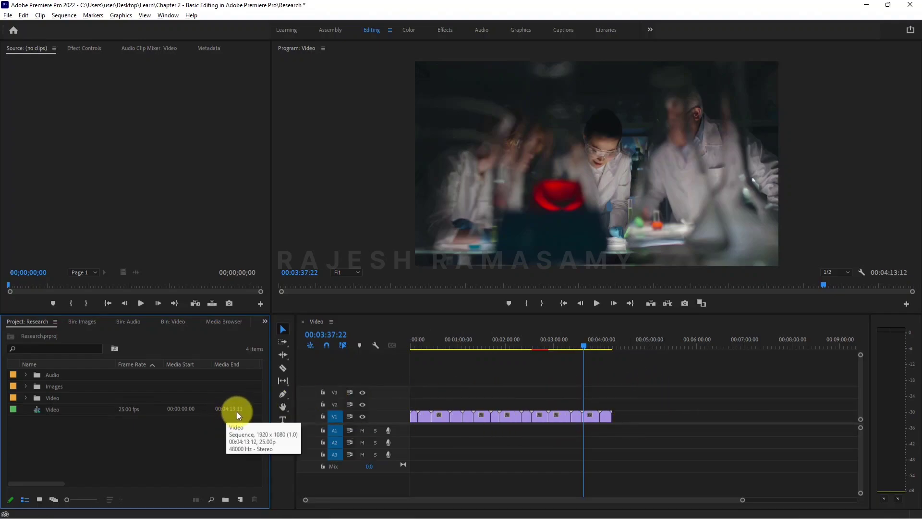
Delete all the clips from the Video sequence's timeline and remove that sequence from the project
click(593, 343)
drag(596, 344, 413, 391)
drag(677, 393, 413, 457)
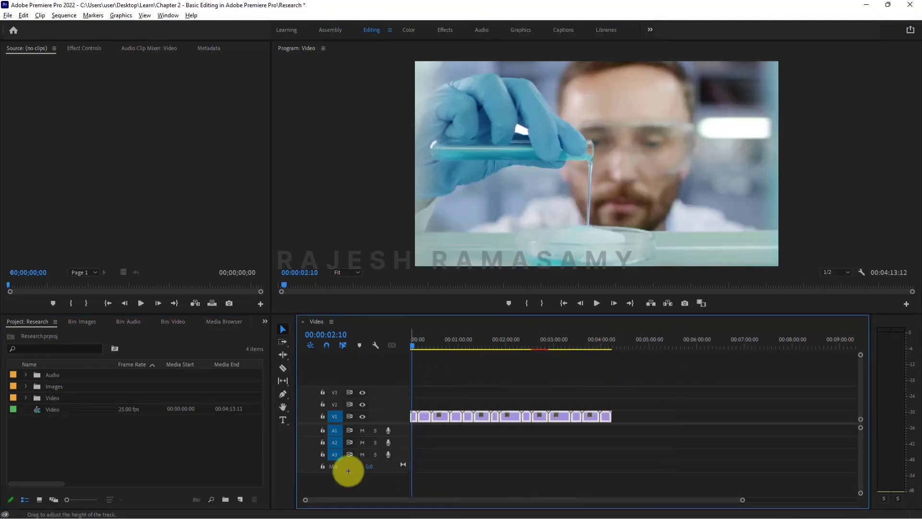
key(Delete)
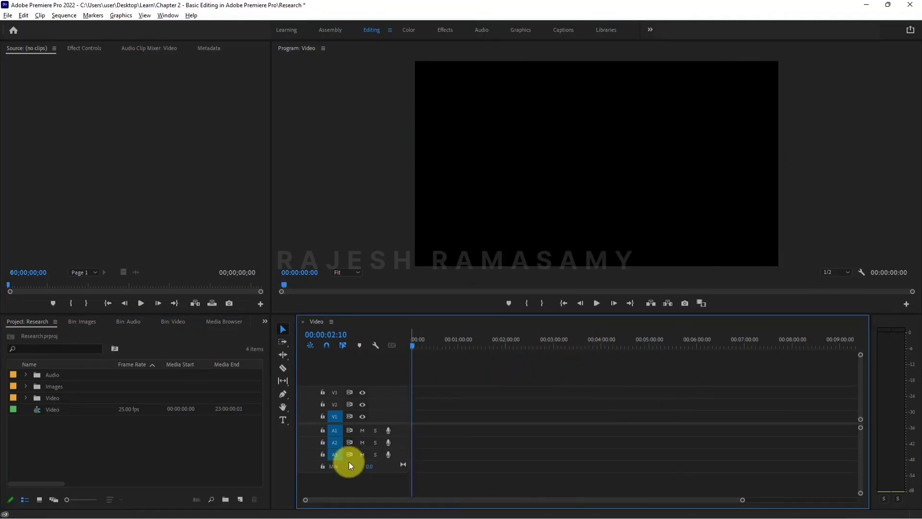
click(44, 410)
key(Delete)
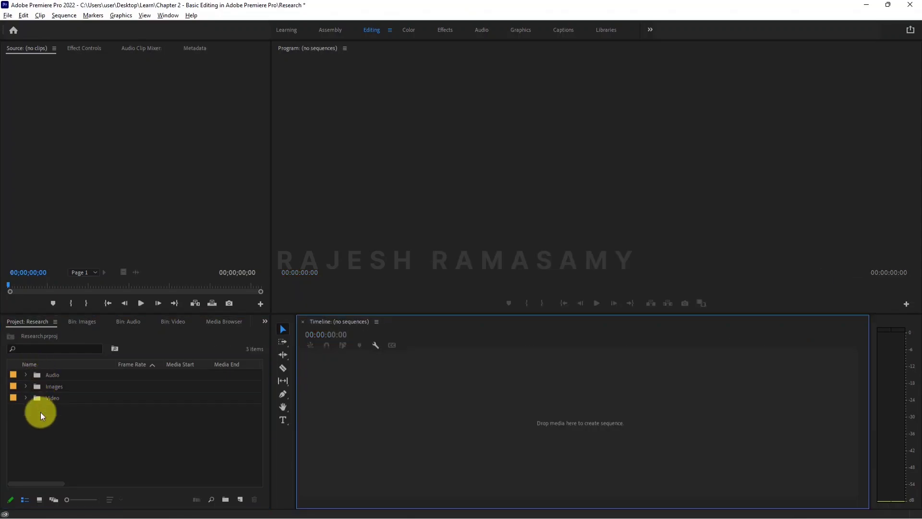
Create a new sequence at the project's top level with the Digital SLR preset DSLR 1080p25
right_click(86, 413)
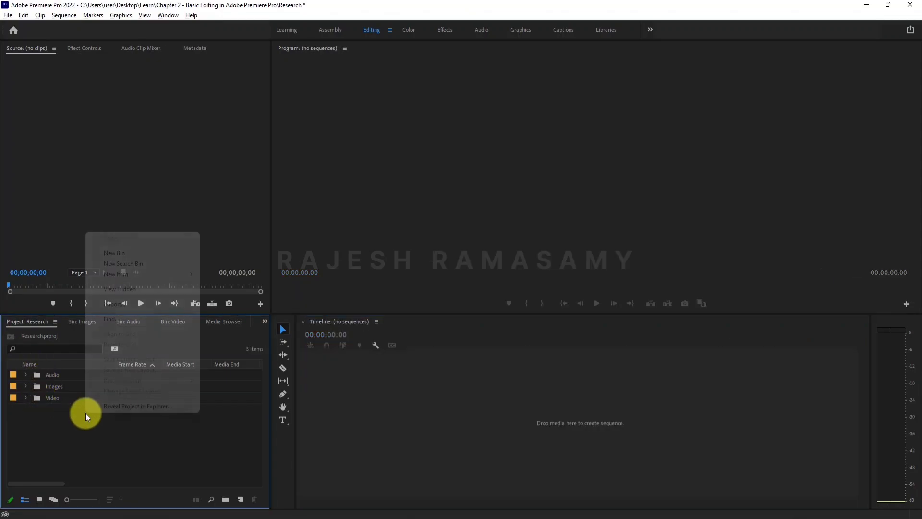
mouse_move(120, 275)
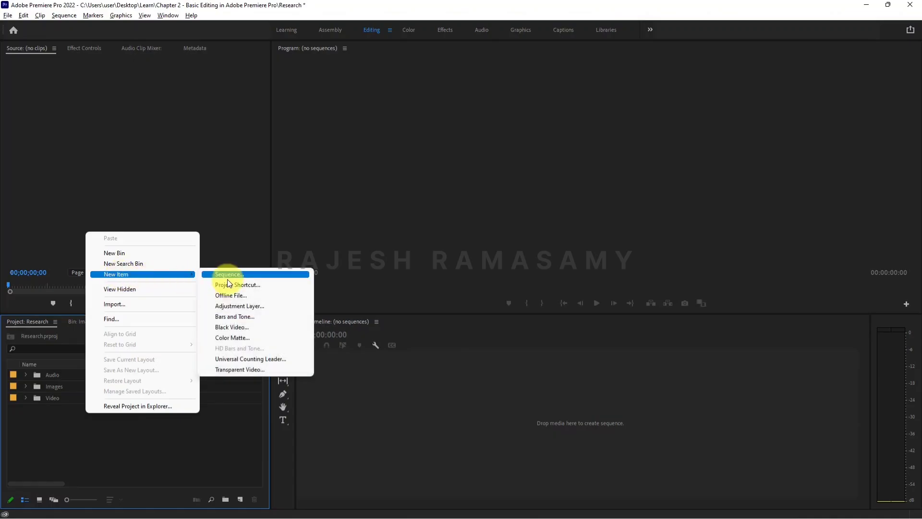
click(228, 279)
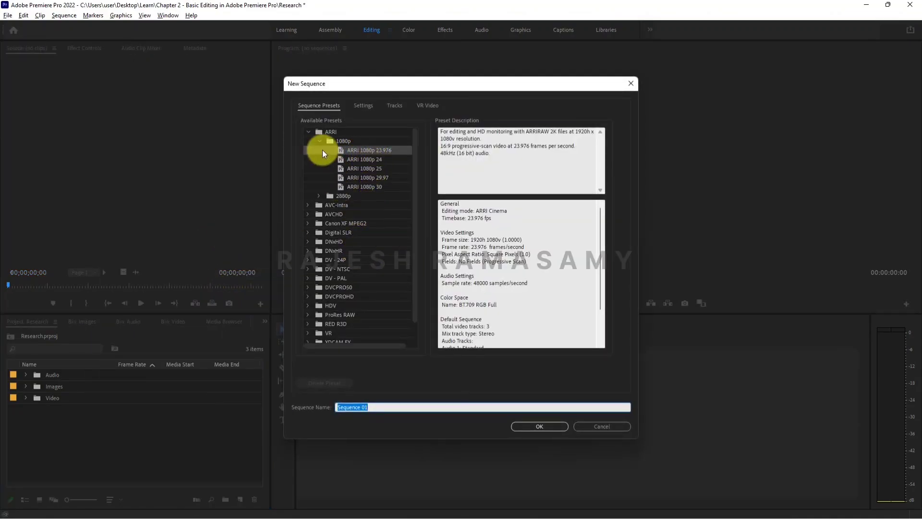
click(309, 133)
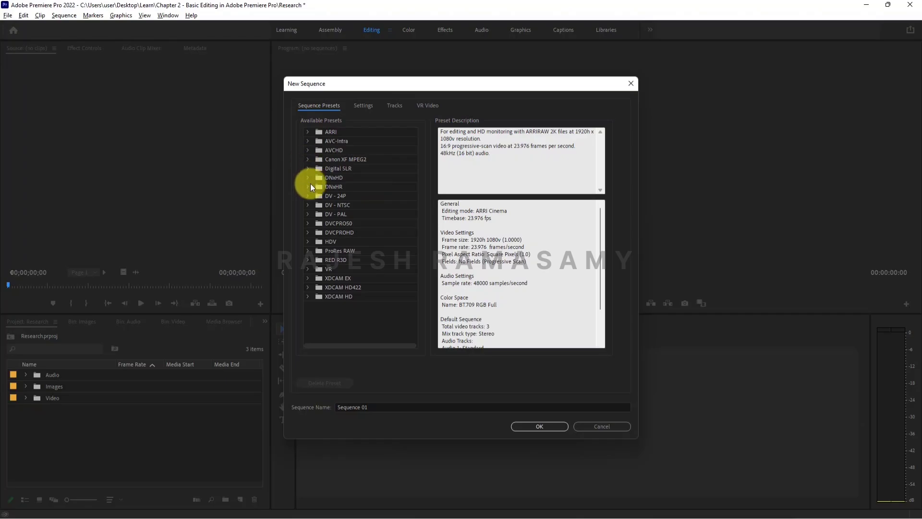
click(308, 169)
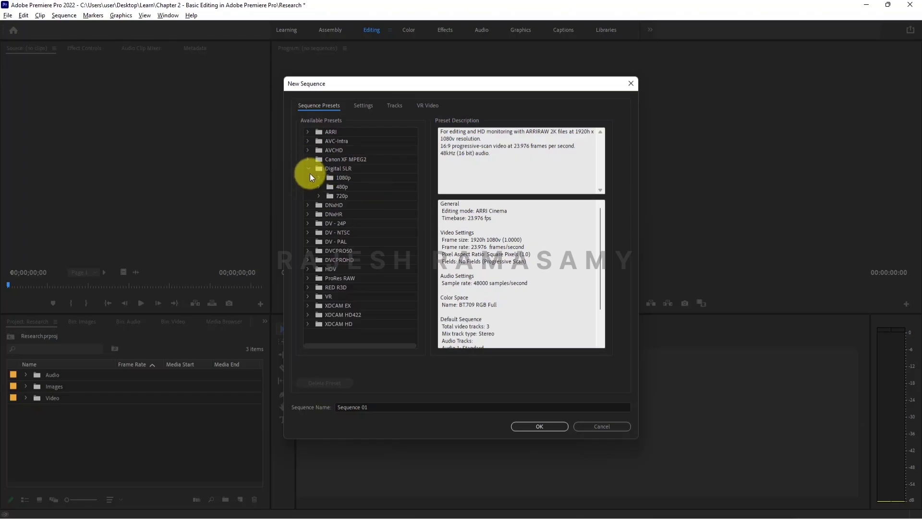
click(318, 178)
click(362, 196)
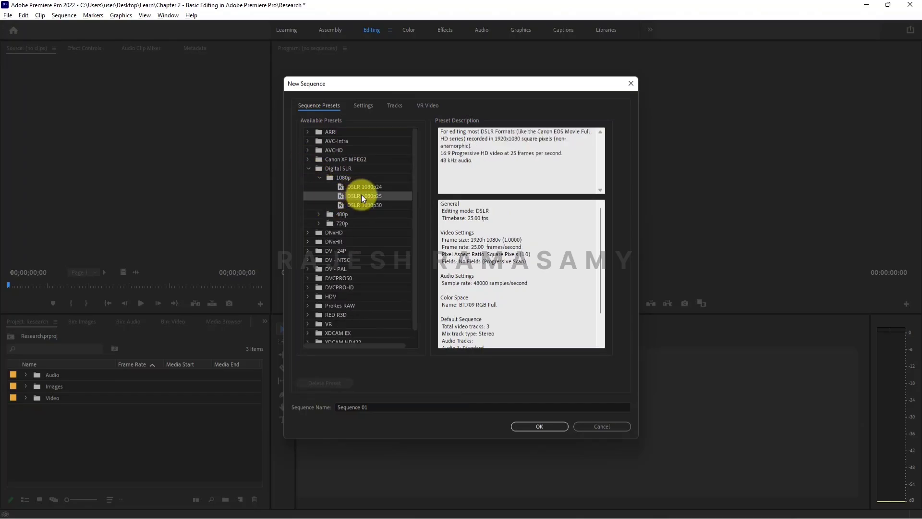
click(529, 425)
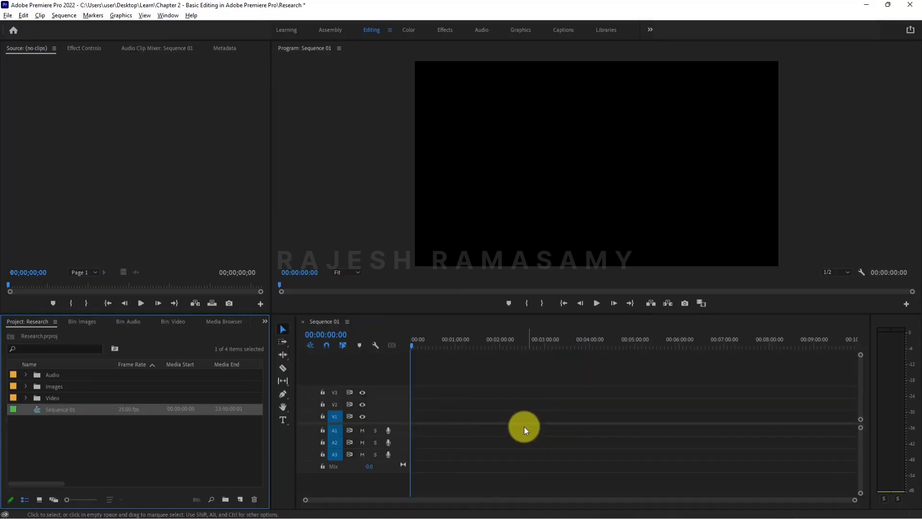
Rename the new sequence as Research in the project list
click(65, 411)
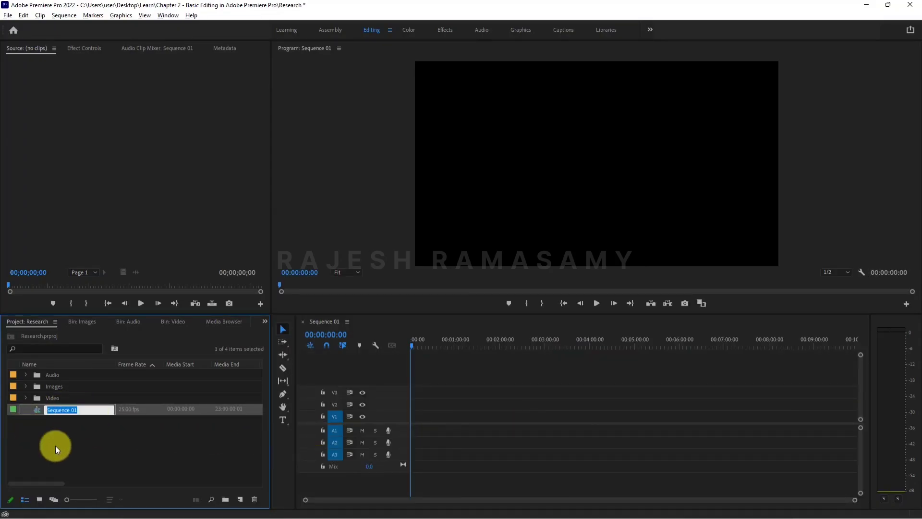
text(Rearch)
key(BackSpace)
key(BackSpace)
key(BackSpace)
key(BackSpace)
text(search)
key(Return)
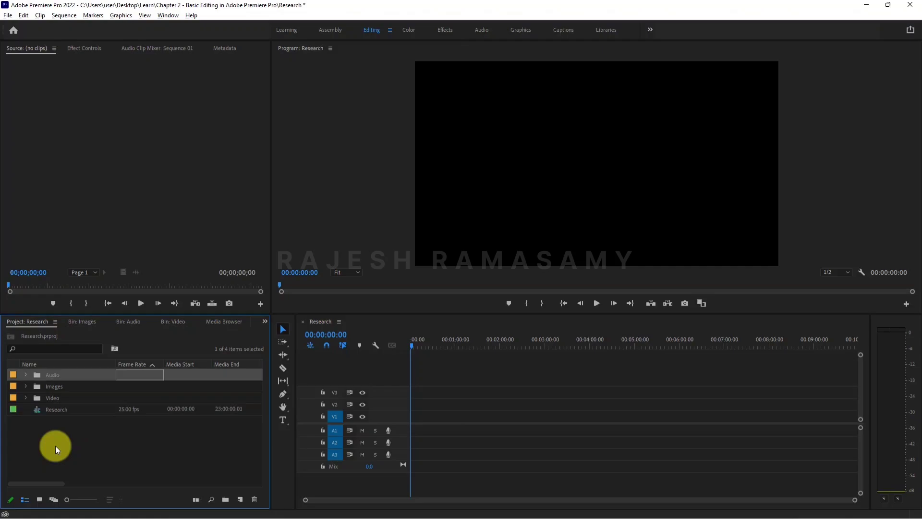
click(65, 410)
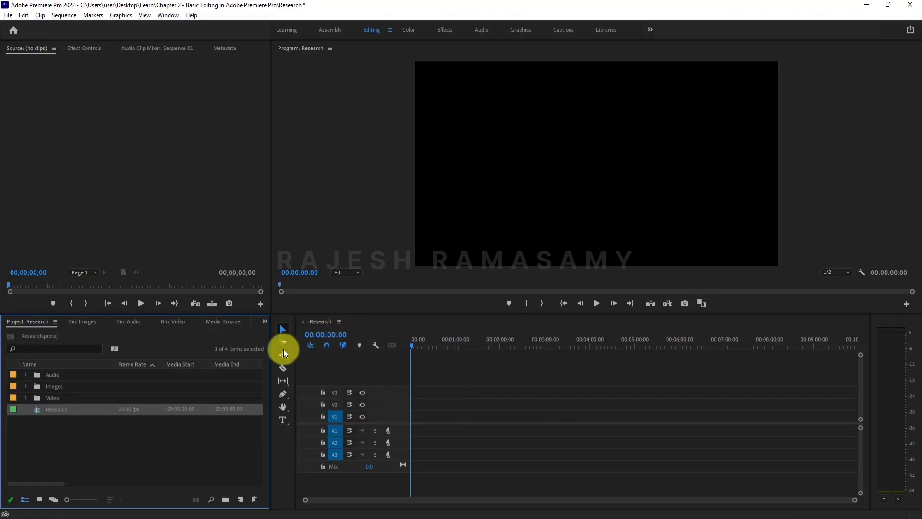
Place all the Video bin's clips at the start of track V1 in the Research sequence and scrub through them
click(47, 397)
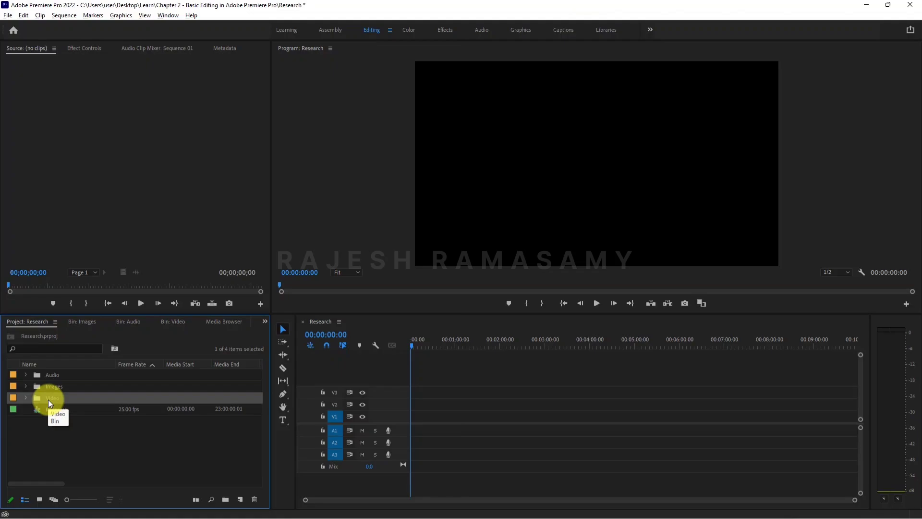
drag(46, 399, 412, 418)
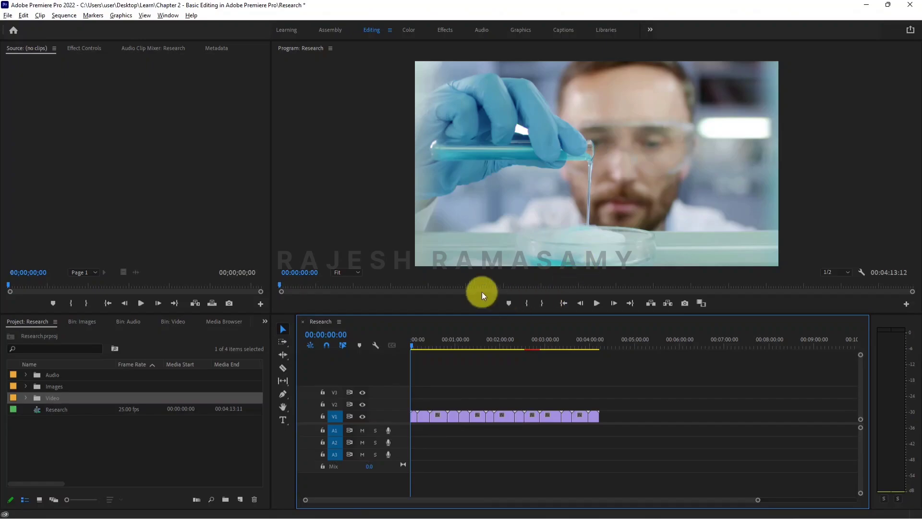
mouse_move(66, 411)
drag(411, 346, 478, 383)
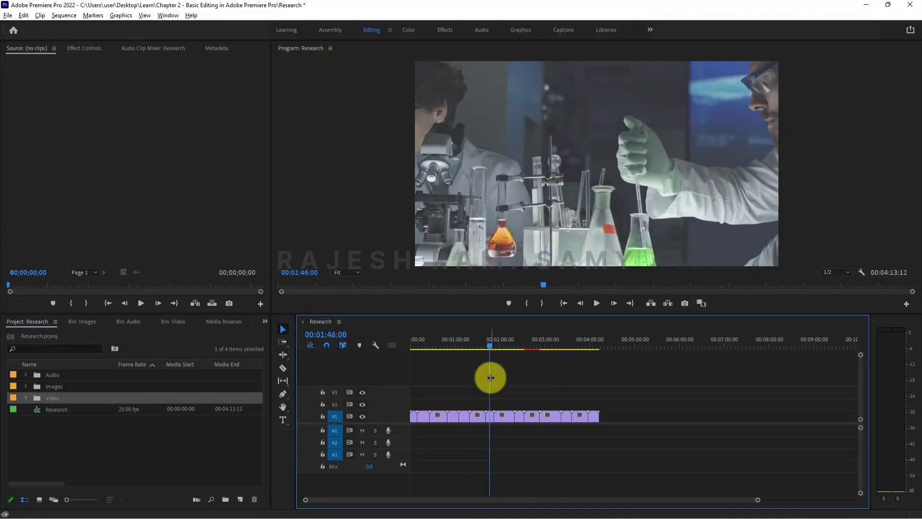
Expand the Images bin to check its two pictures, and return the Research sequence's playhead to 00:00:00:00
click(46, 379)
click(52, 389)
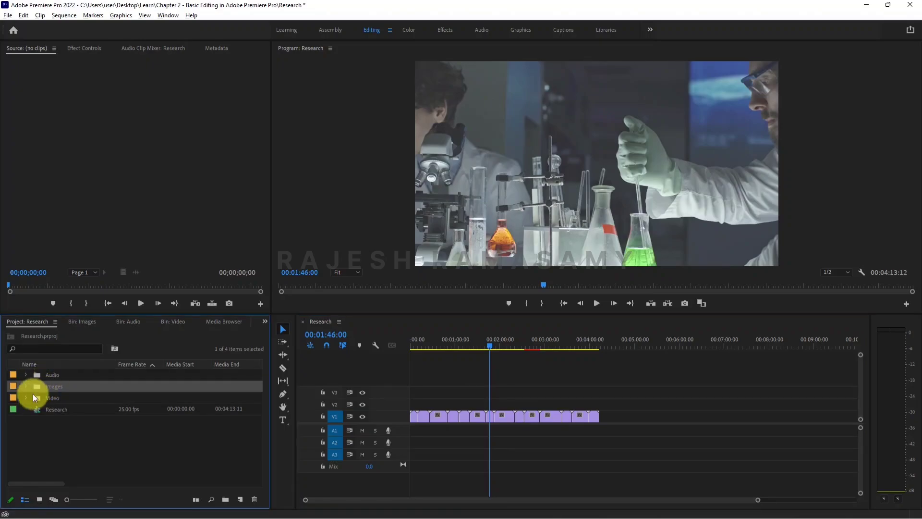
click(24, 387)
click(73, 397)
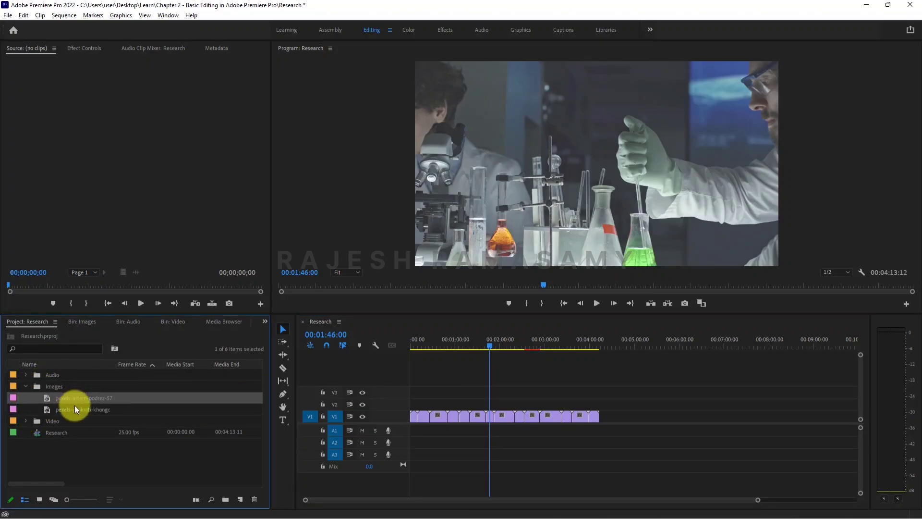
click(75, 407)
click(73, 396)
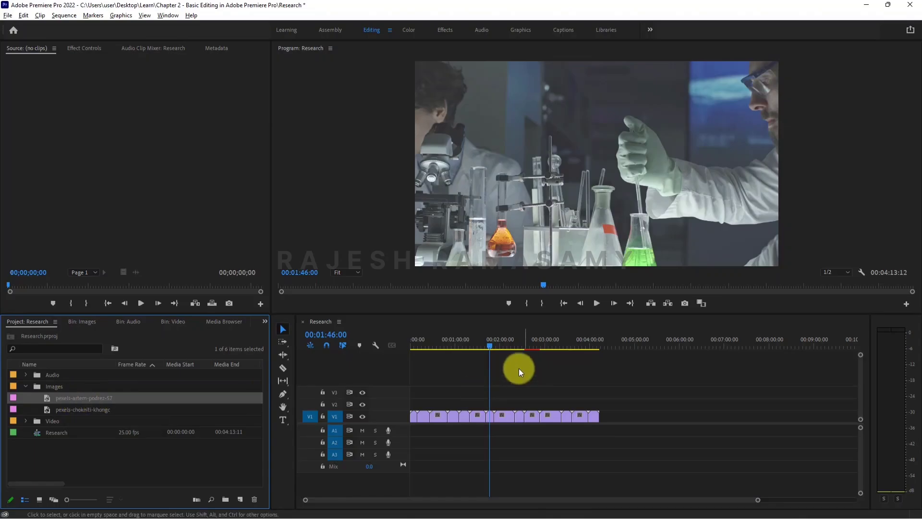
click(329, 335)
key(Home)
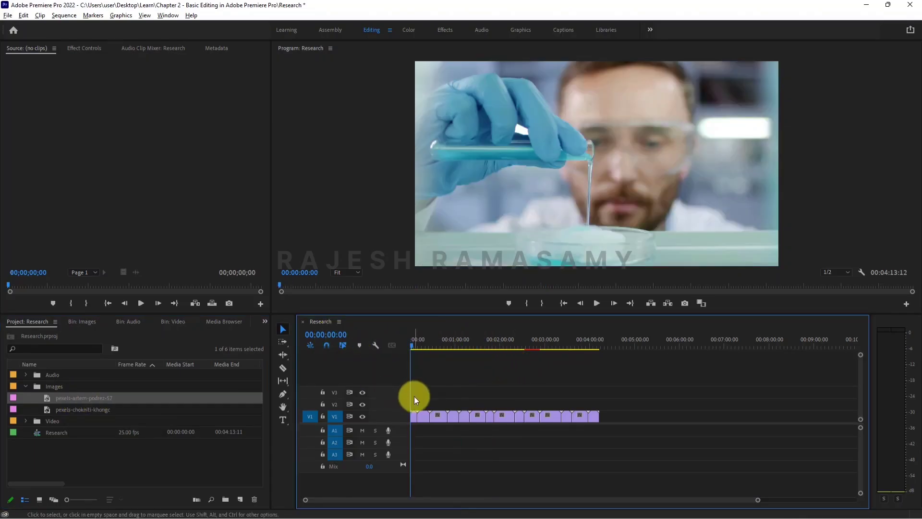
mouse_move(418, 417)
mouse_down()
mouse_move(436, 426)
mouse_move(598, 428)
mouse_move(354, 387)
mouse_move(411, 401)
mouse_move(446, 443)
mouse_move(655, 434)
mouse_move(417, 417)
mouse_up()
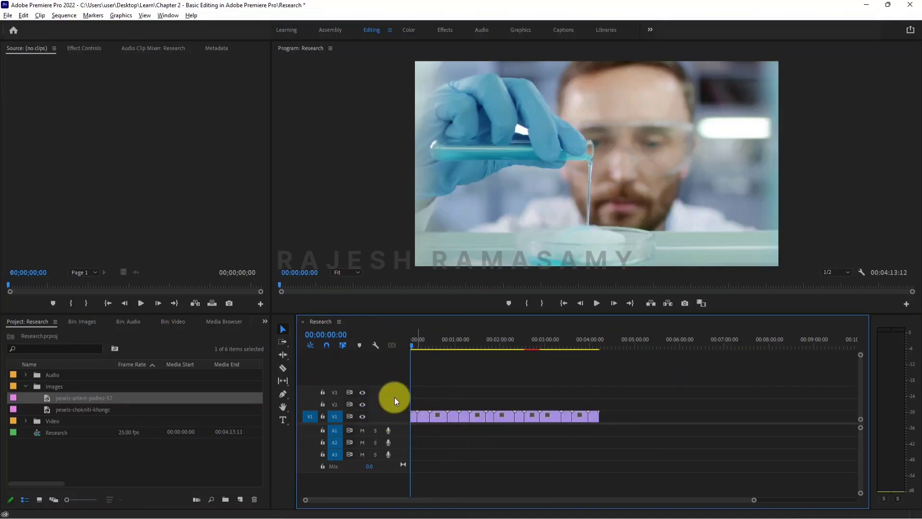
Open the second picture of the Images bin in the Source monitor
click(63, 396)
click(59, 409)
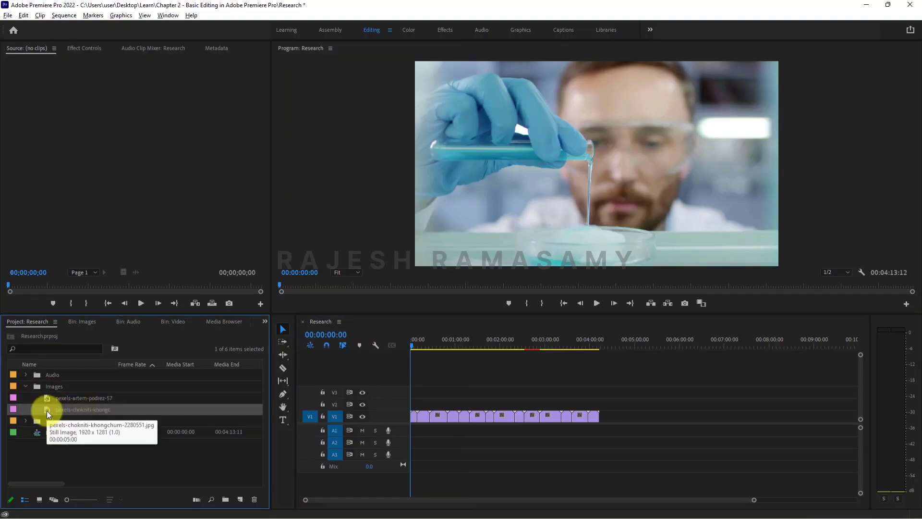
double_click(47, 410)
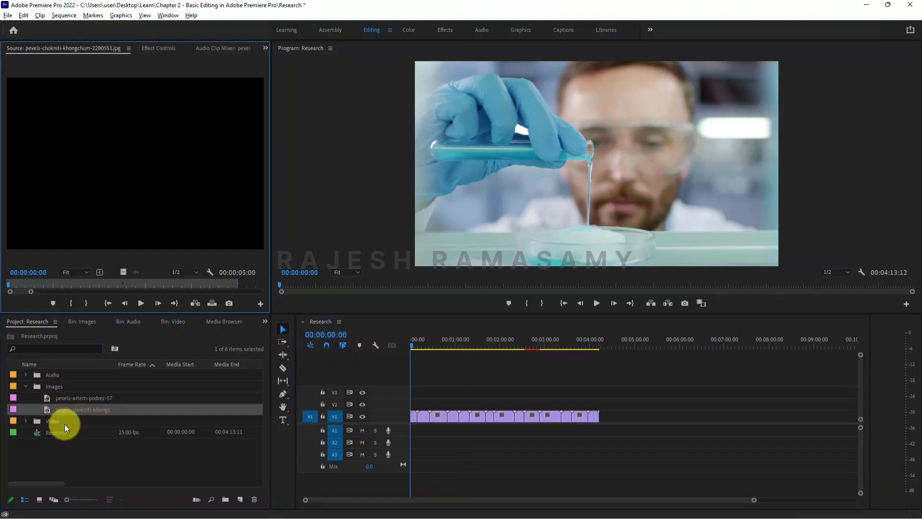
Open the first picture of the Images bin in the Source monitor and place it at the start of track V2
double_click(58, 398)
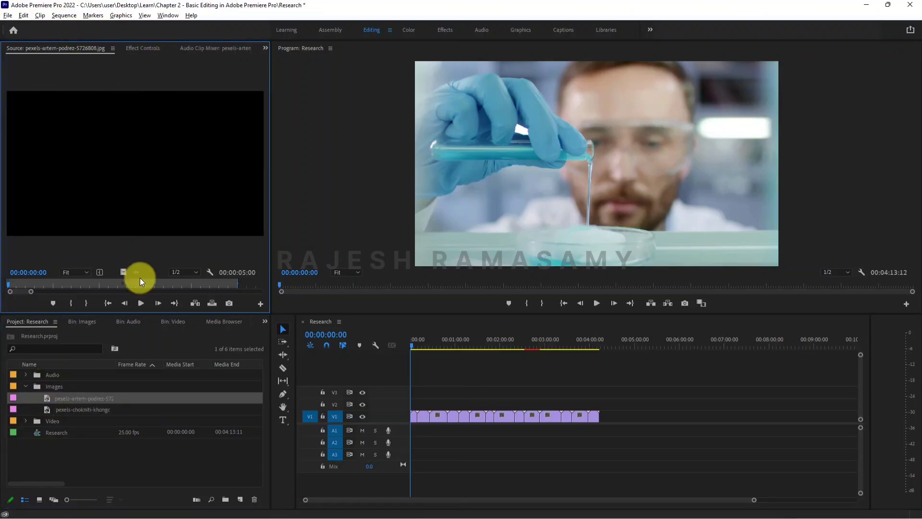
click(62, 400)
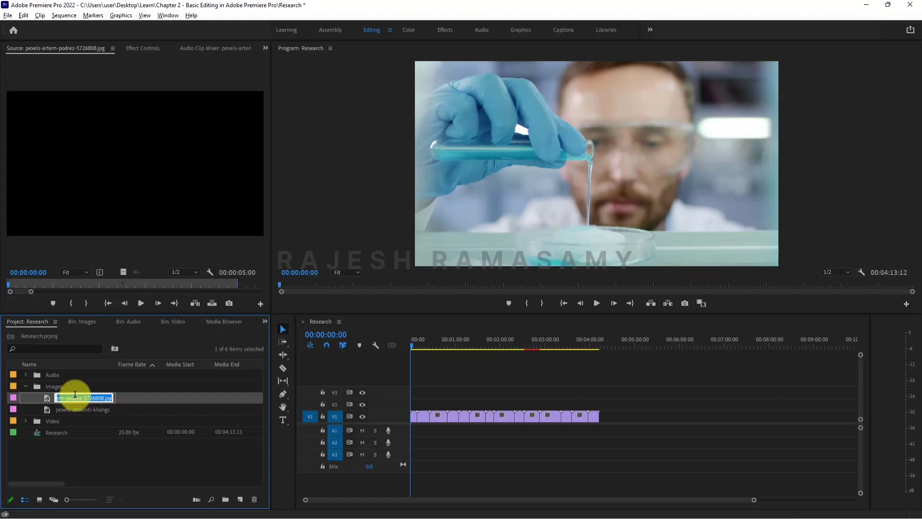
click(160, 403)
drag(50, 399, 412, 405)
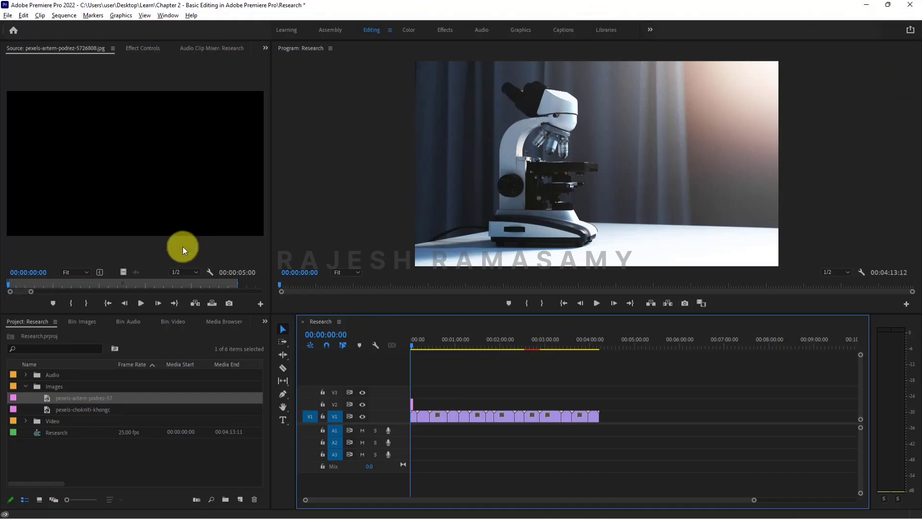
Collapse the Images bin, expand the Audio bin and preview the opening of Everything Has a Beginning in the Source monitor
click(26, 386)
click(25, 374)
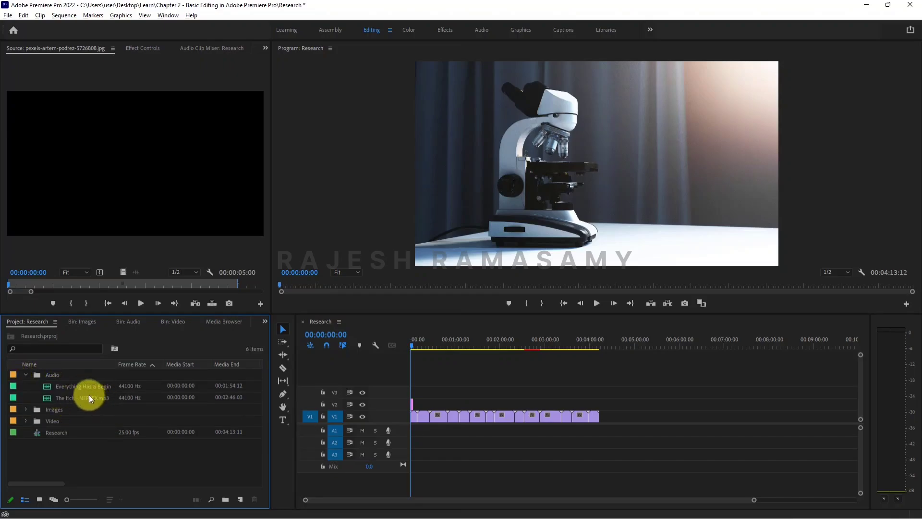
click(76, 387)
click(57, 386)
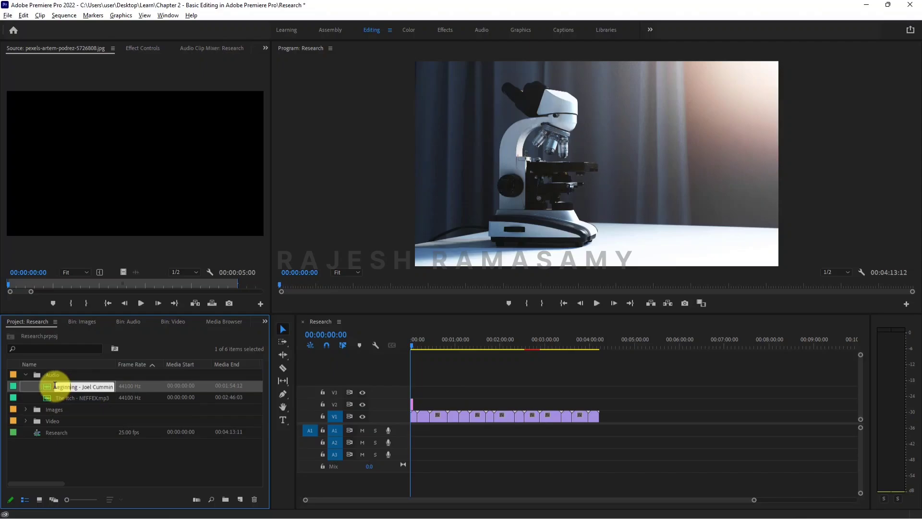
double_click(50, 386)
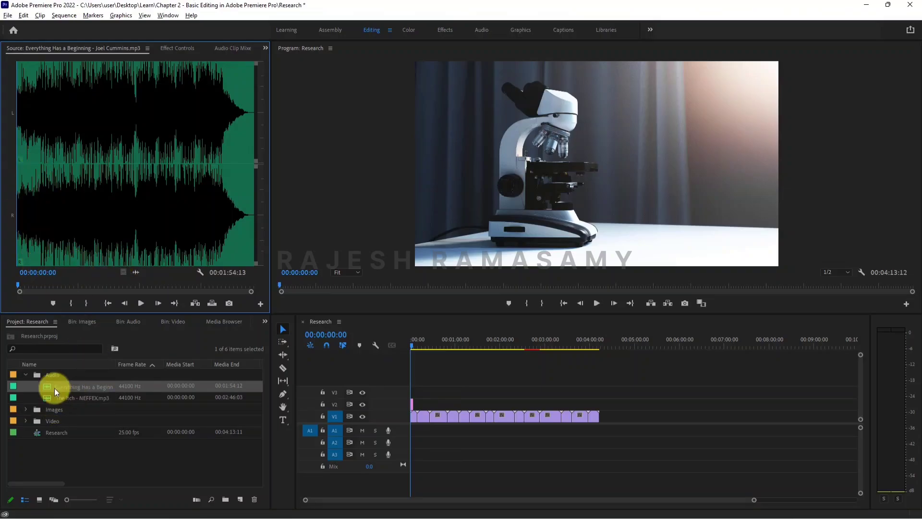
click(141, 304)
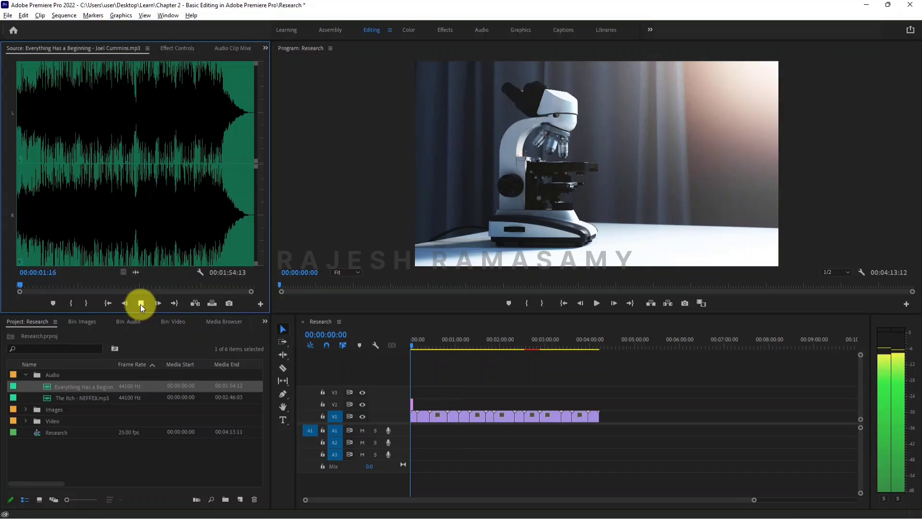
click(140, 304)
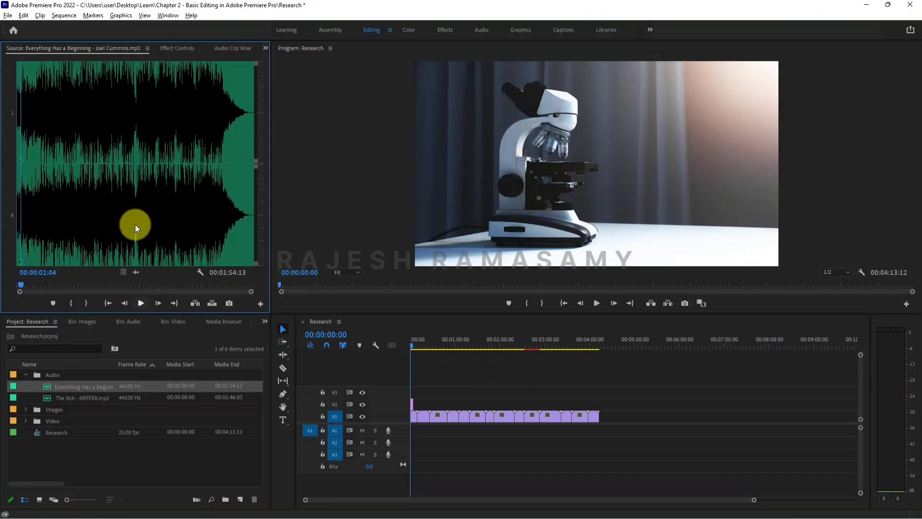
Preview the first seconds of The Itch from the Audio bin in the Source monitor
double_click(49, 399)
click(159, 304)
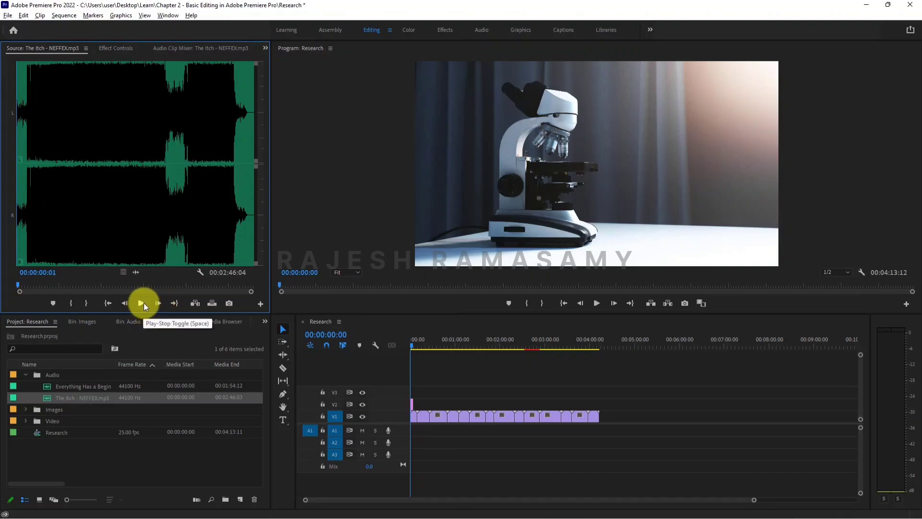
click(144, 302)
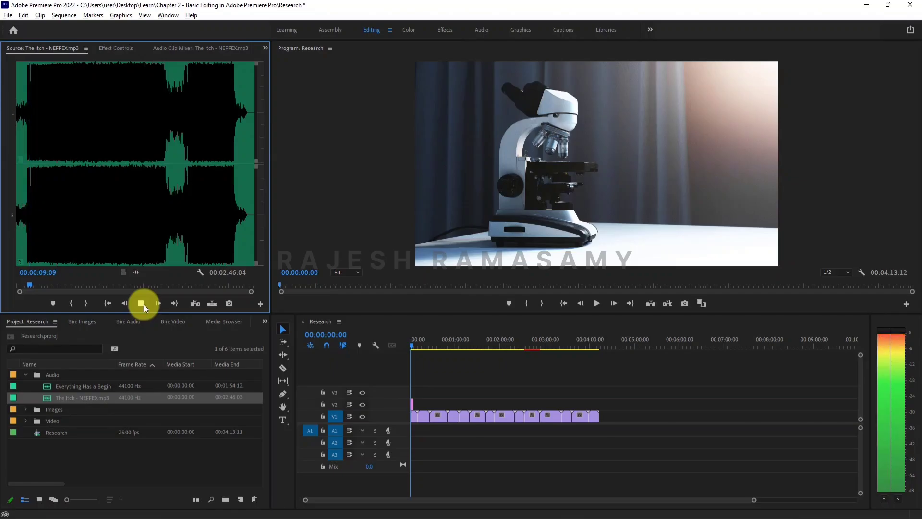
click(143, 304)
Place Everything Has a Beginning at the start of audio track A1 in the Research sequence and collapse the Audio bin
click(69, 387)
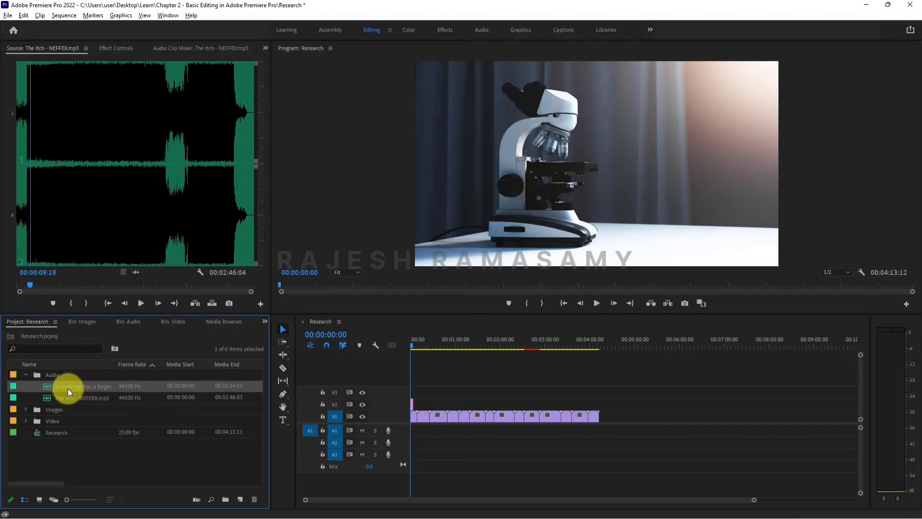
drag(51, 388, 410, 435)
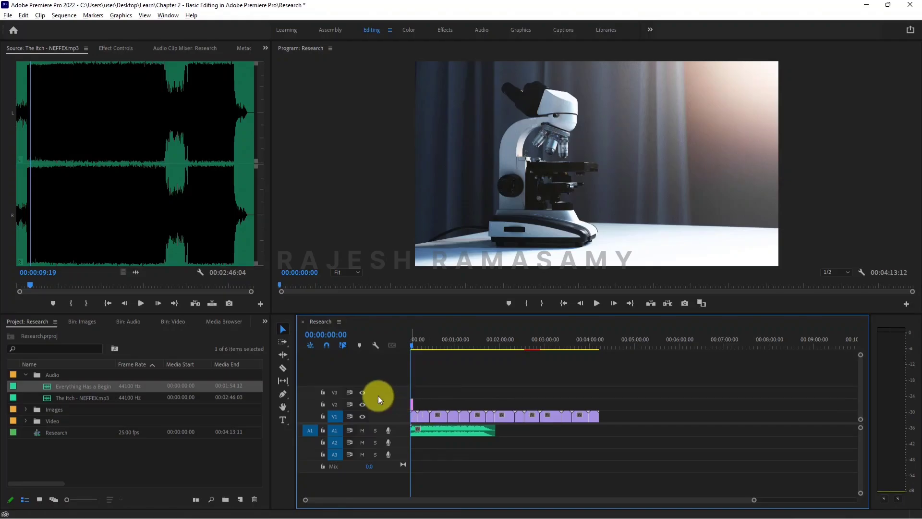
click(24, 373)
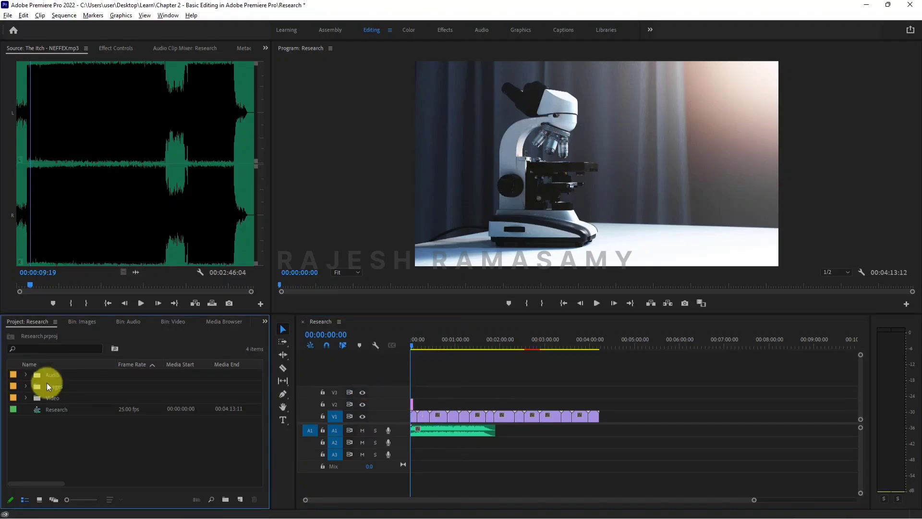